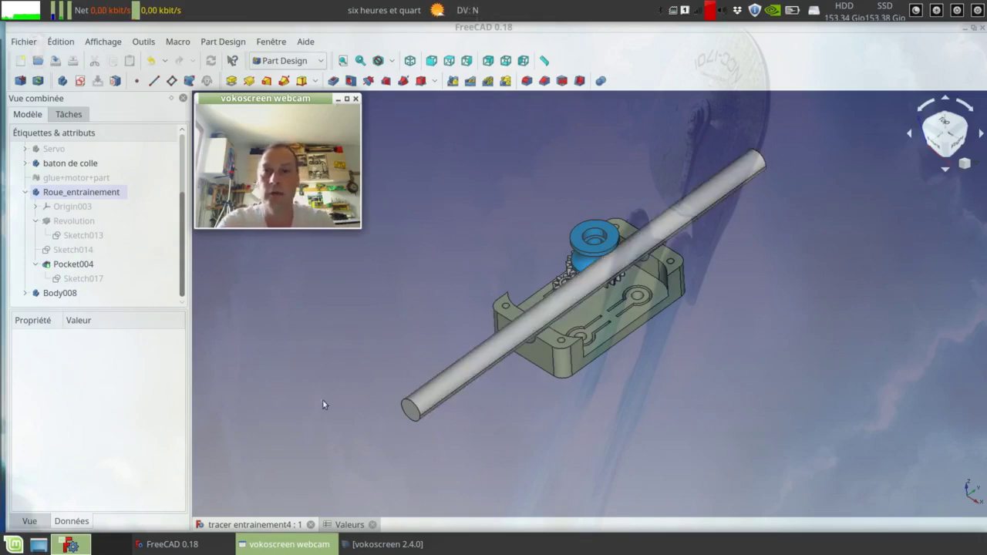
Enlarge the model tree and expand the roulement body to show its contents.
{"action": "left_click_drag", "start_coordinate": [135, 313], "coordinate": [124, 431]}
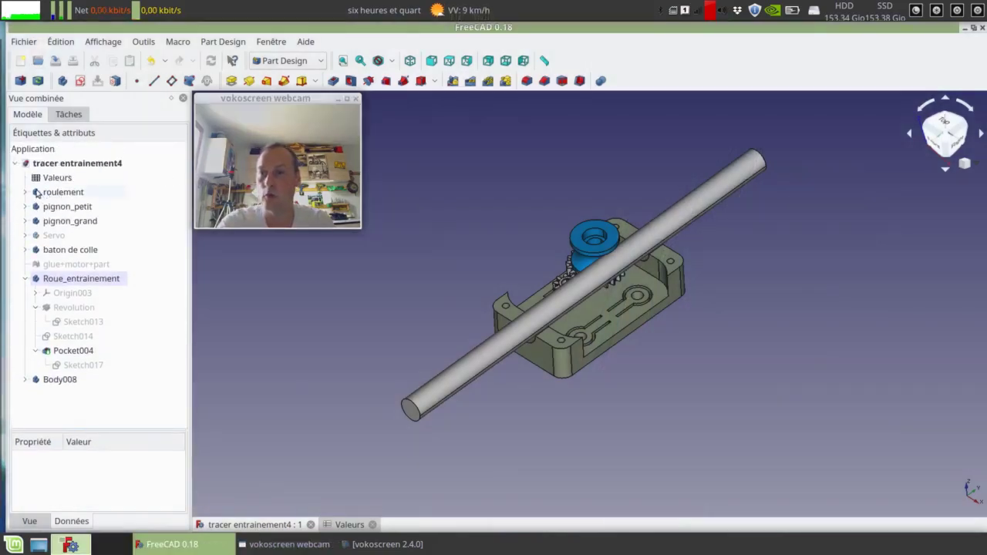
{"action": "left_click", "coordinate": [26, 192]}
{"action": "left_click", "coordinate": [83, 193]}
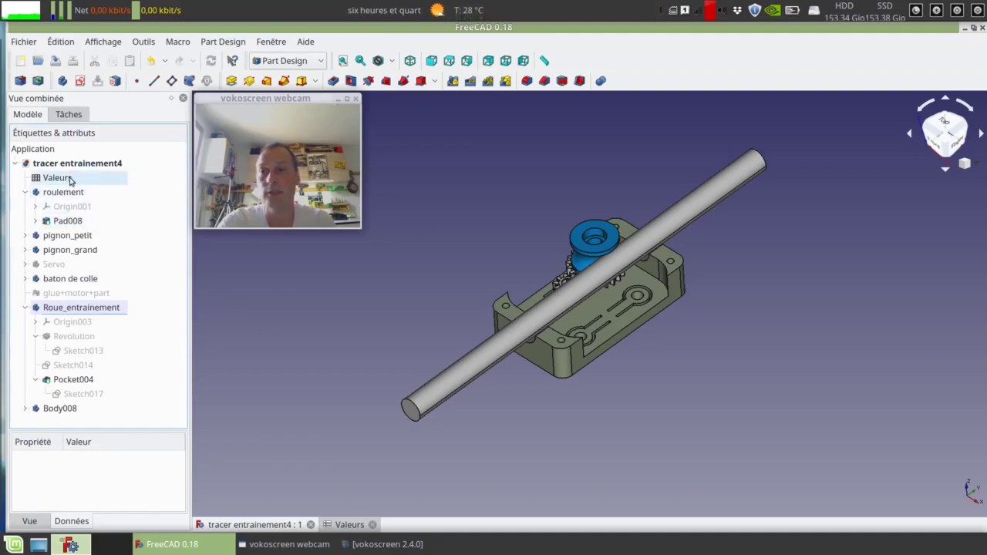
{"action": "left_click", "coordinate": [41, 194]}
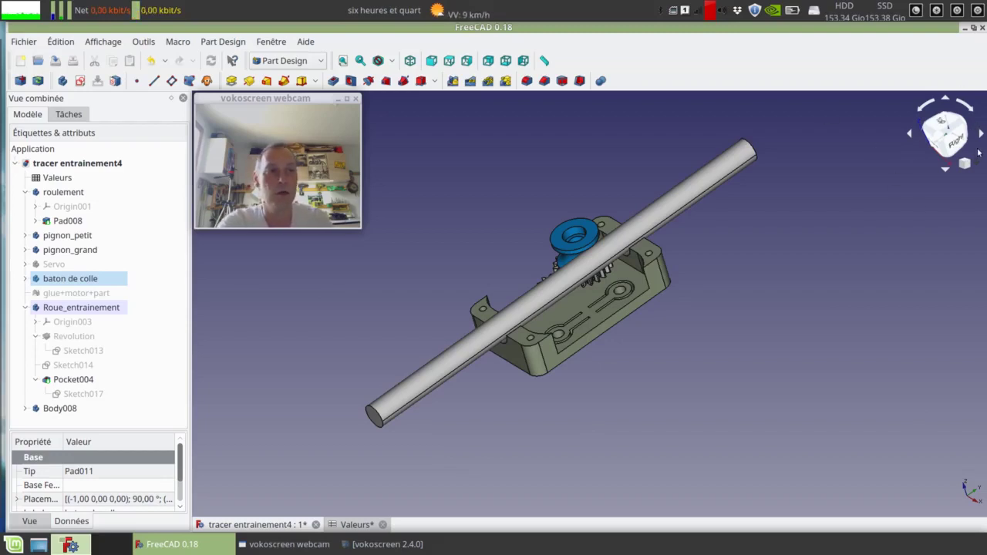
Examine the drive assembly from the top, left and oblique views, then fit the whole model in the view.
{"action": "left_click_drag", "start_coordinate": [957, 147], "coordinate": [862, 287]}
{"action": "left_click", "coordinate": [862, 287]}
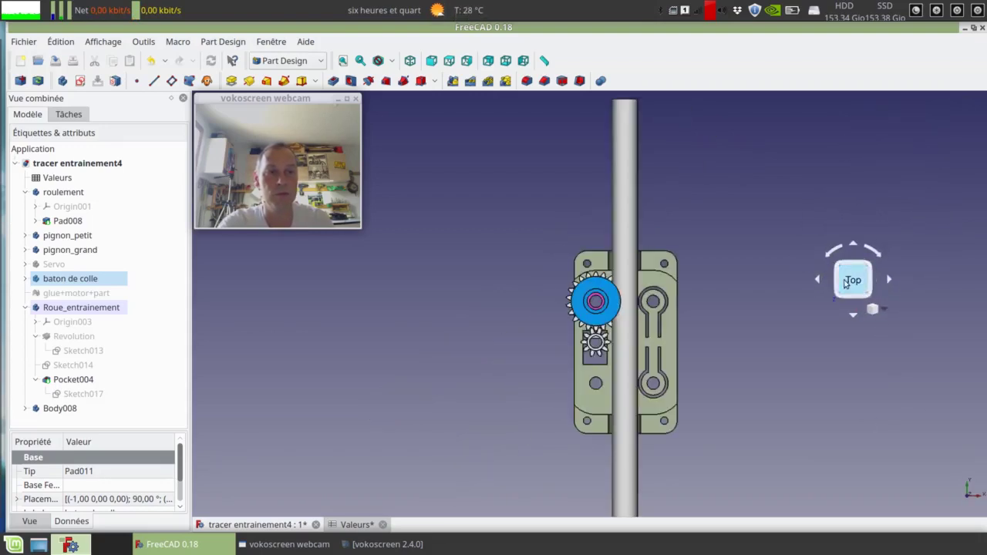
{"action": "left_click", "coordinate": [888, 280]}
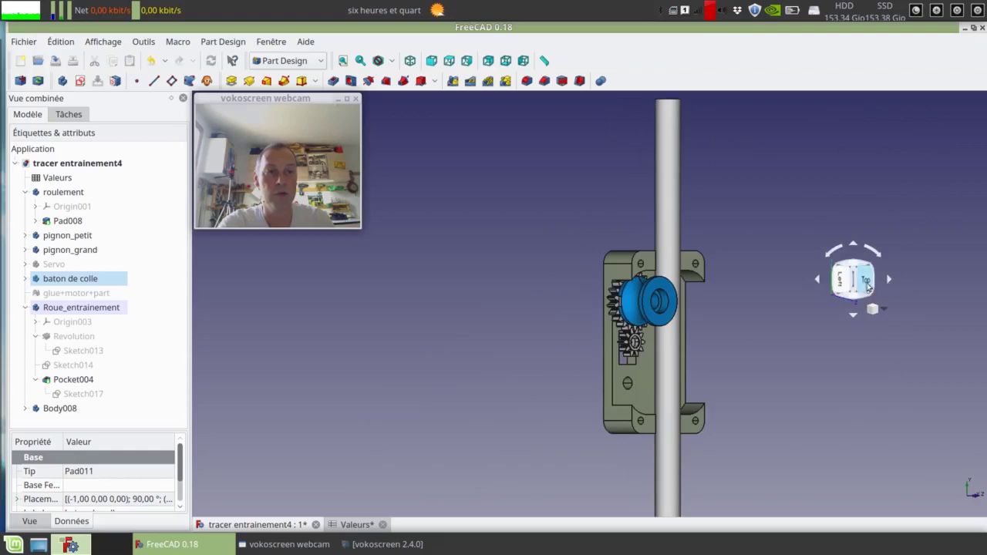
{"action": "left_click", "coordinate": [865, 280]}
{"action": "left_click", "coordinate": [890, 278]}
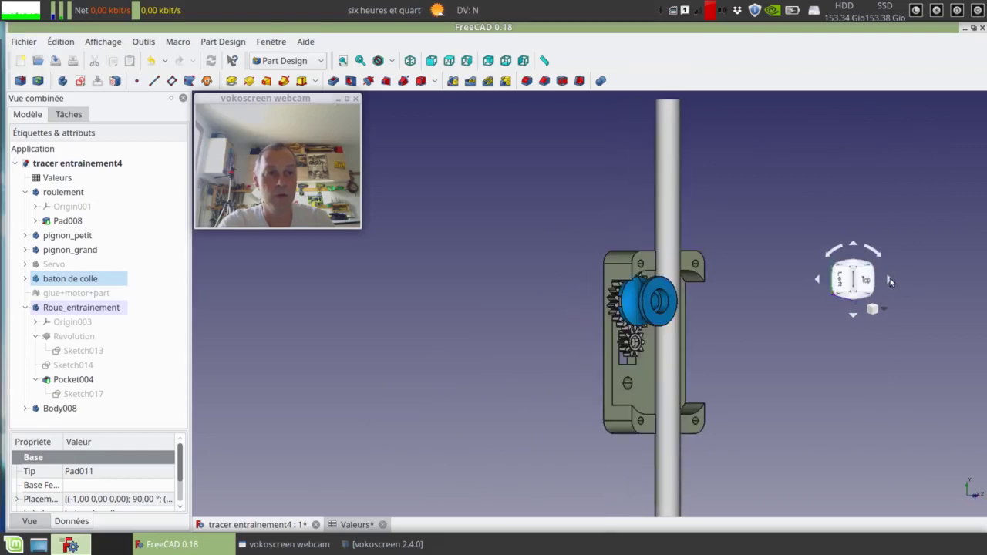
{"action": "left_click", "coordinate": [856, 288]}
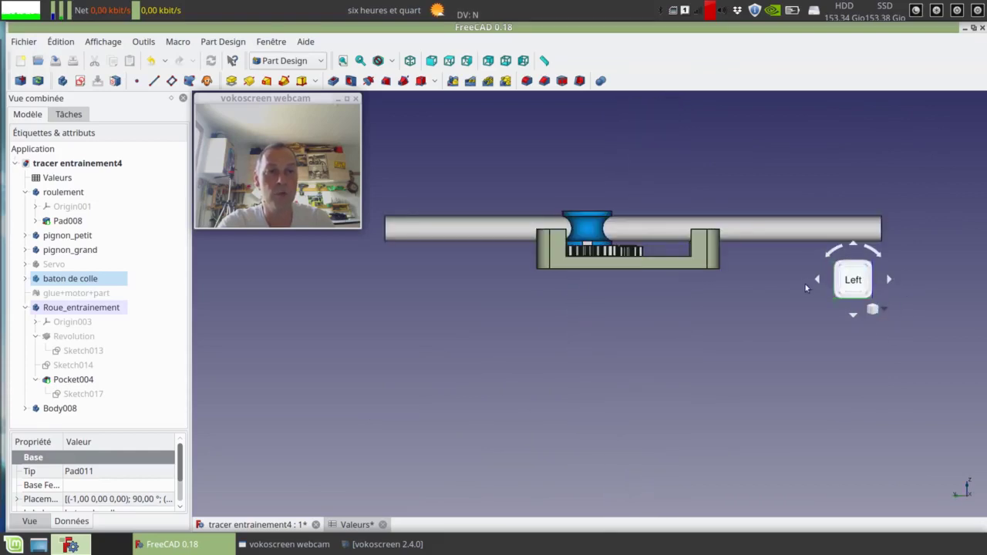
{"action": "left_click_drag", "start_coordinate": [883, 304], "coordinate": [636, 251]}
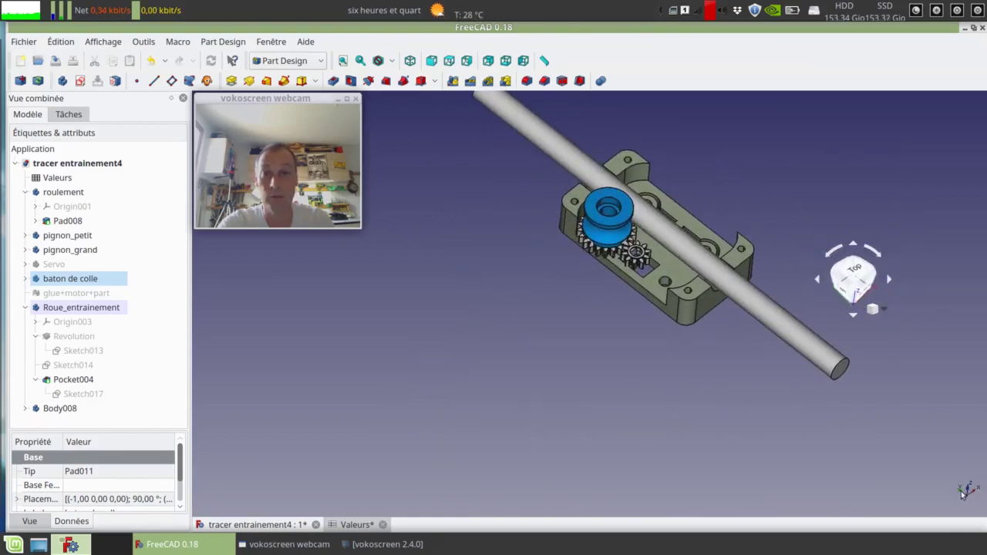
{"action": "left_click_drag", "start_coordinate": [855, 279], "coordinate": [920, 140]}
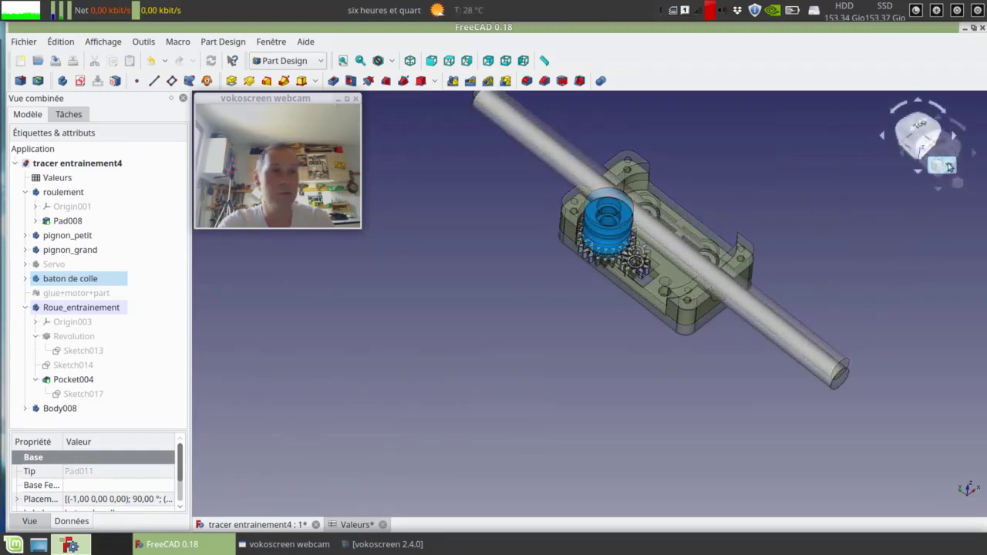
{"action": "left_click", "coordinate": [951, 165]}
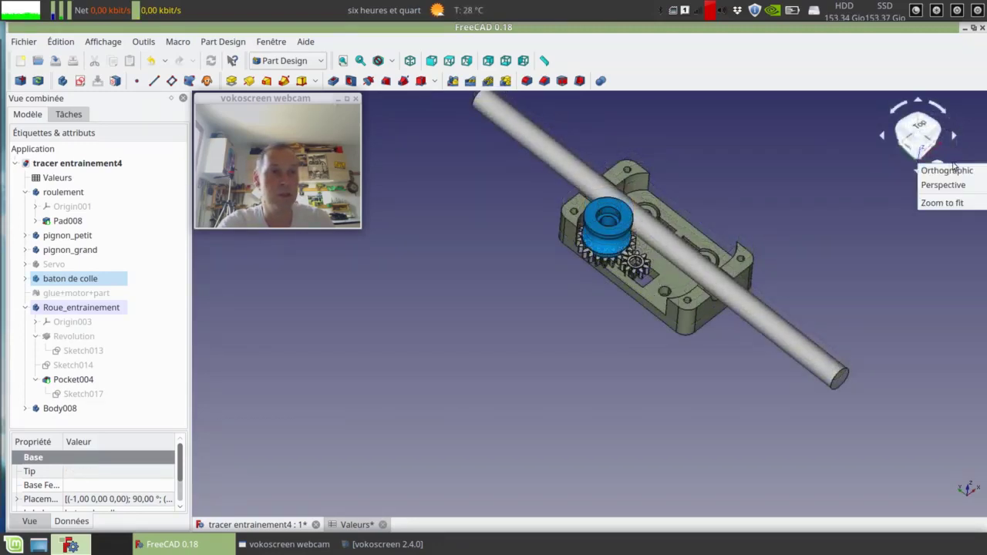
{"action": "left_click", "coordinate": [948, 203]}
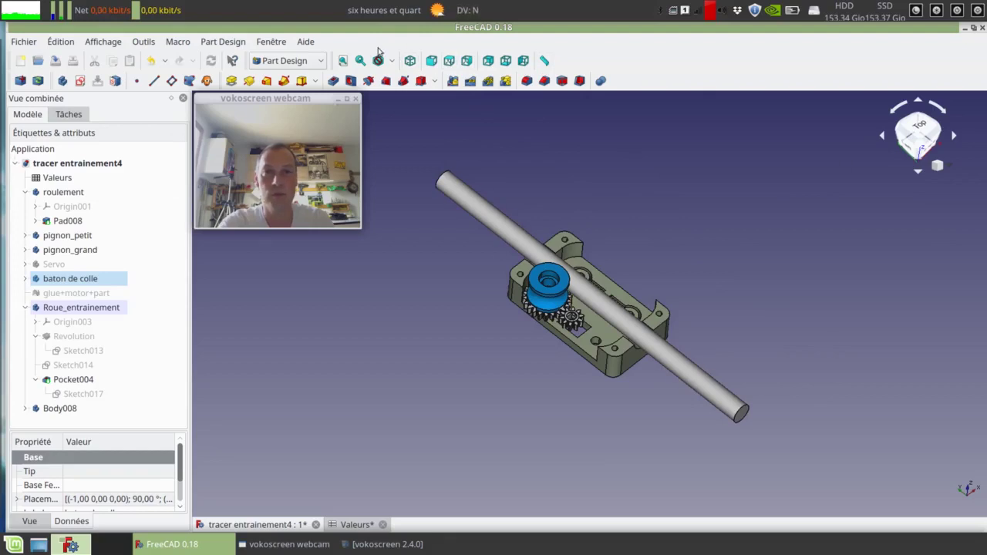
Examine the gears, blue drive wheel, glue stick and support block of the assembly up close from different angles.
{"action": "middle_click_drag", "start_coordinate": [891, 244], "coordinate": [583, 370]}
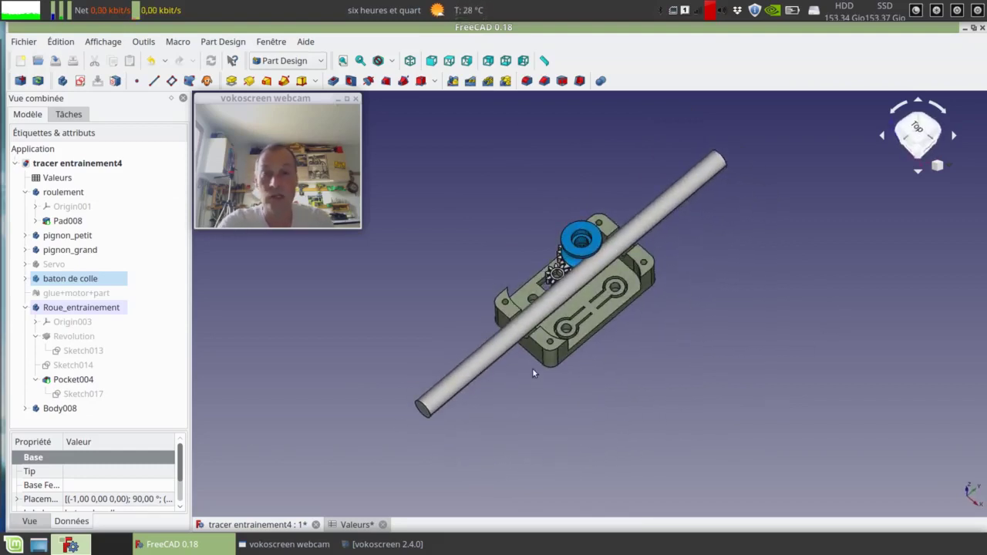
{"action": "scroll", "coordinate": [533, 374], "scroll_direction": "up", "scroll_amount": 5}
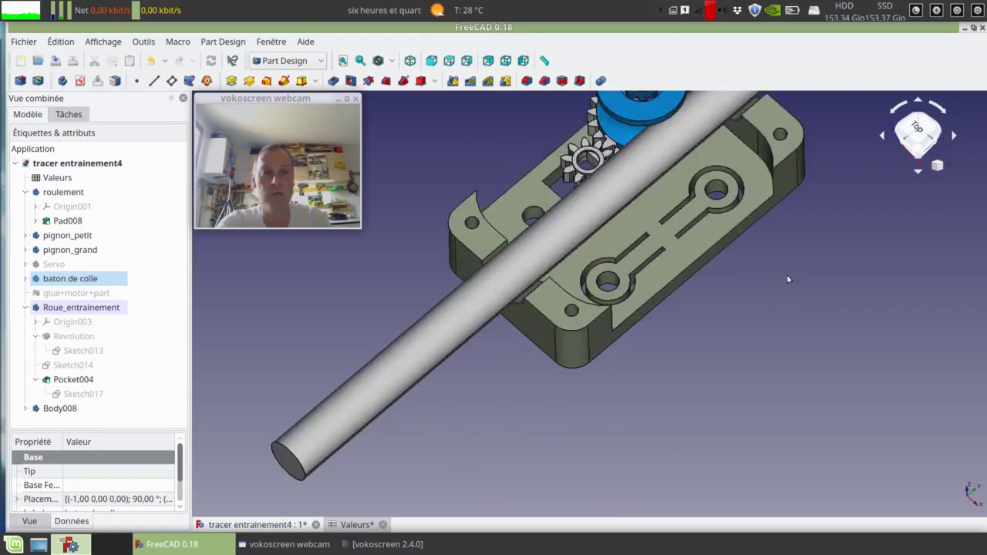
{"action": "middle_click_drag", "start_coordinate": [787, 274], "coordinate": [594, 144]}
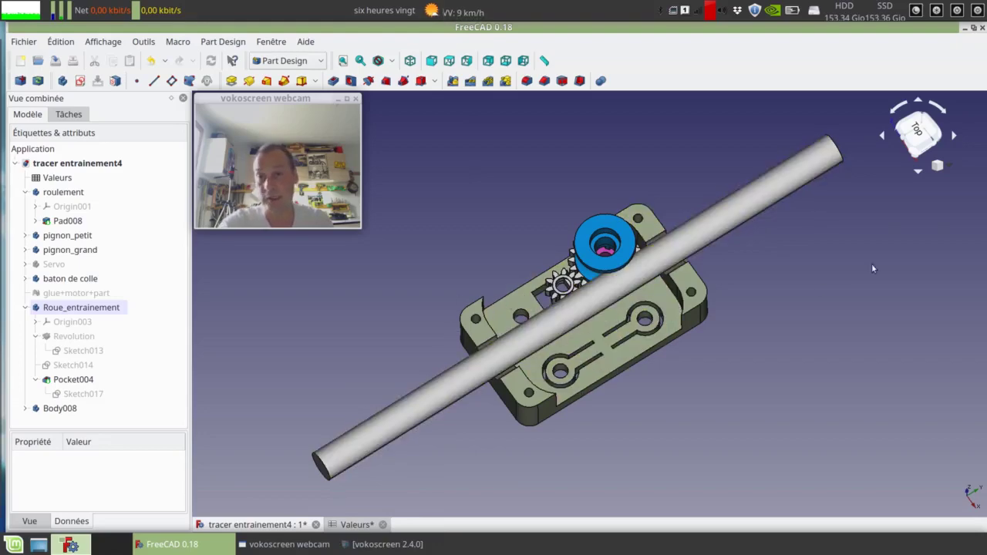
{"action": "scroll", "coordinate": [533, 210], "scroll_direction": "up", "scroll_amount": 5}
{"action": "middle_click_drag", "start_coordinate": [548, 290], "coordinate": [545, 226]}
{"action": "scroll", "coordinate": [480, 161], "scroll_direction": "down", "scroll_amount": 5}
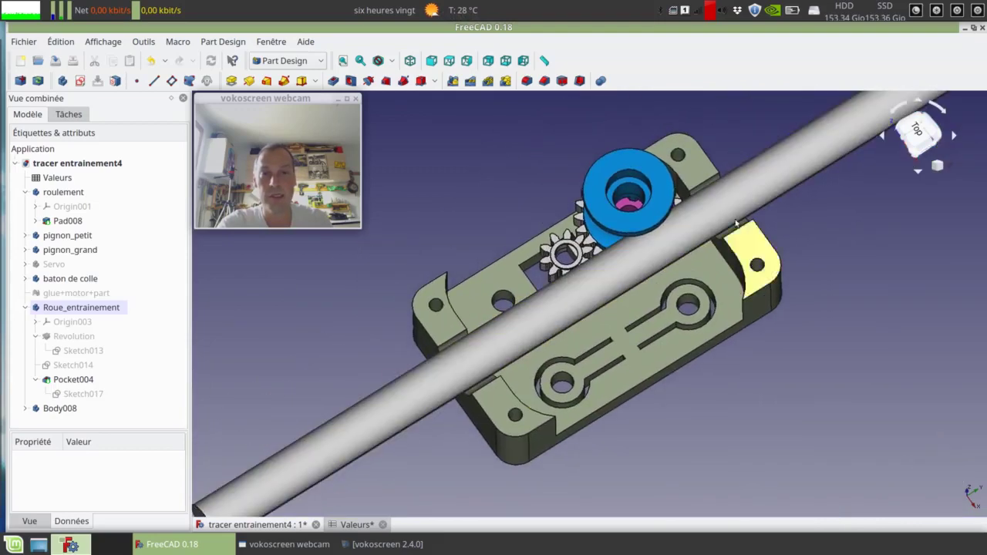
{"action": "left_click", "coordinate": [597, 182]}
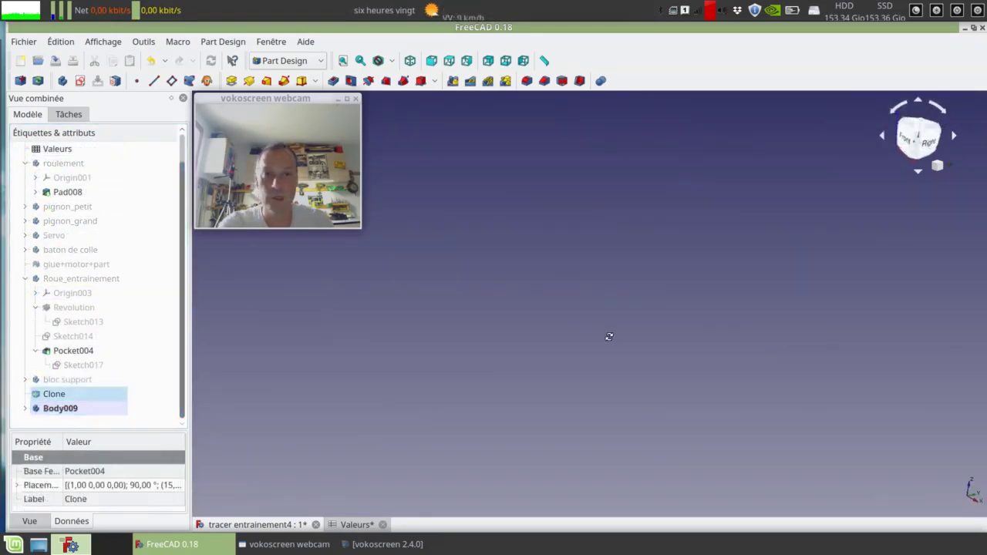
Create a sketch on the XZ base plane of Body009.
{"action": "left_click", "coordinate": [50, 407]}
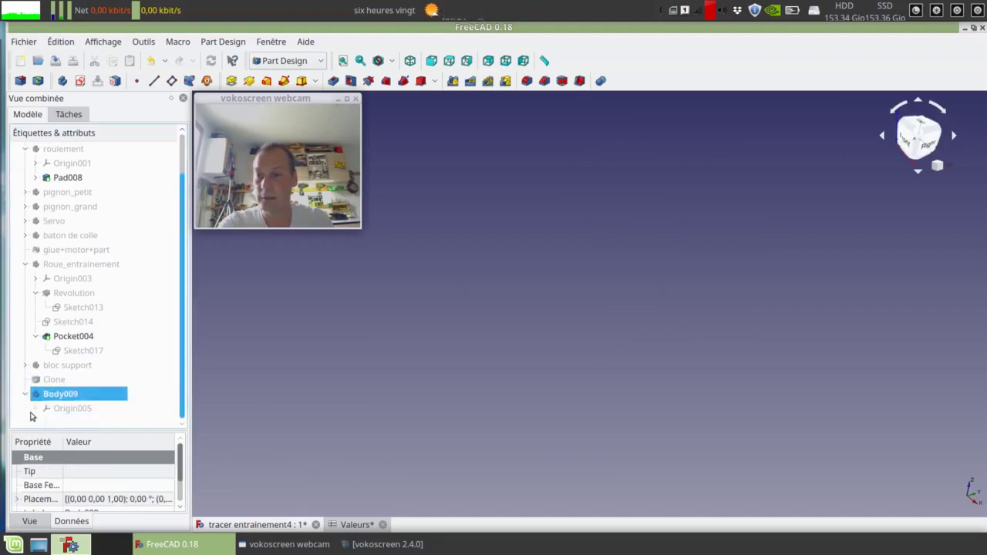
{"action": "left_click", "coordinate": [34, 408]}
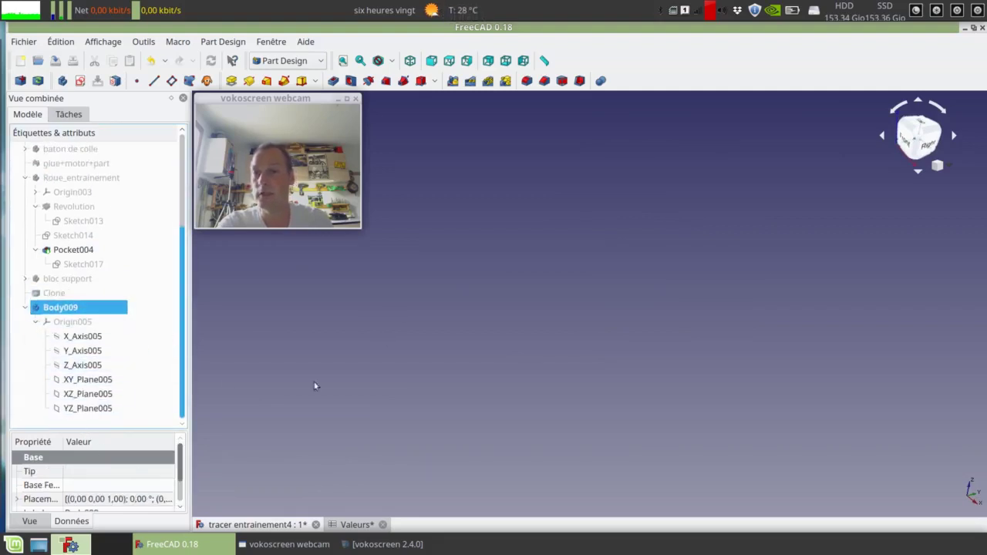
{"action": "left_click", "coordinate": [81, 80]}
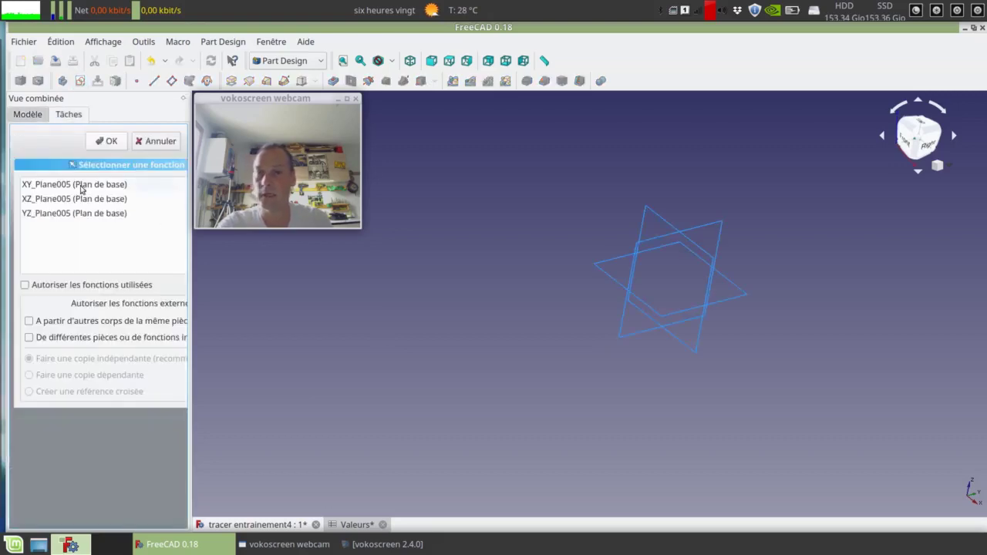
{"action": "left_click", "coordinate": [661, 223]}
{"action": "left_click", "coordinate": [107, 141]}
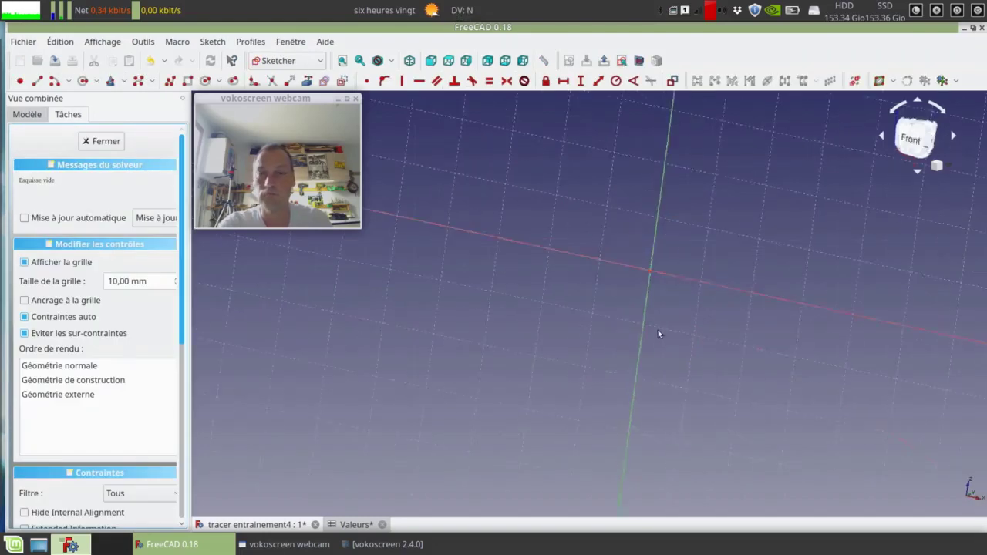
Sketch a wide rectangle enclosing the origin, extending farther along the positive side of the horizontal axis.
{"action": "left_click", "coordinate": [187, 81]}
{"action": "left_click", "coordinate": [460, 238]}
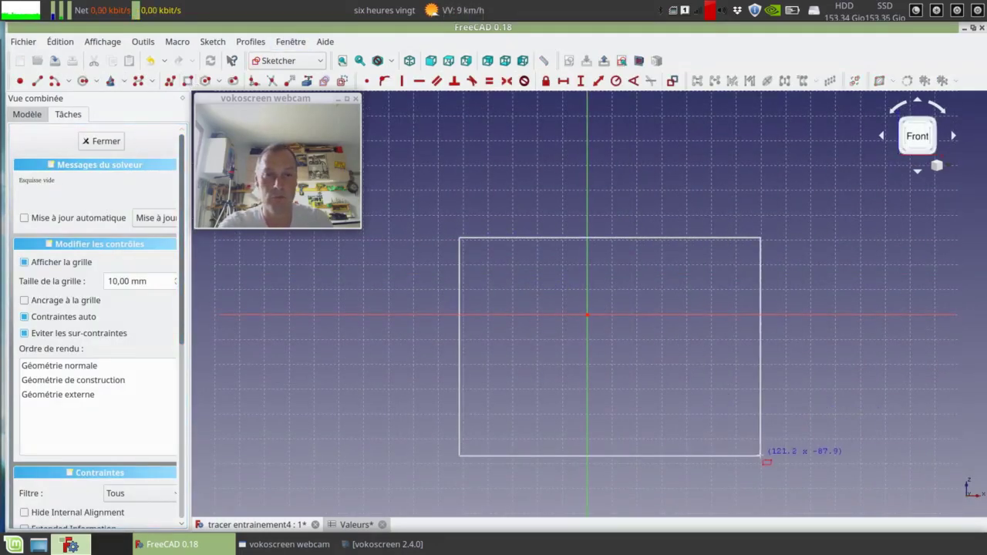
{"action": "left_click", "coordinate": [866, 404]}
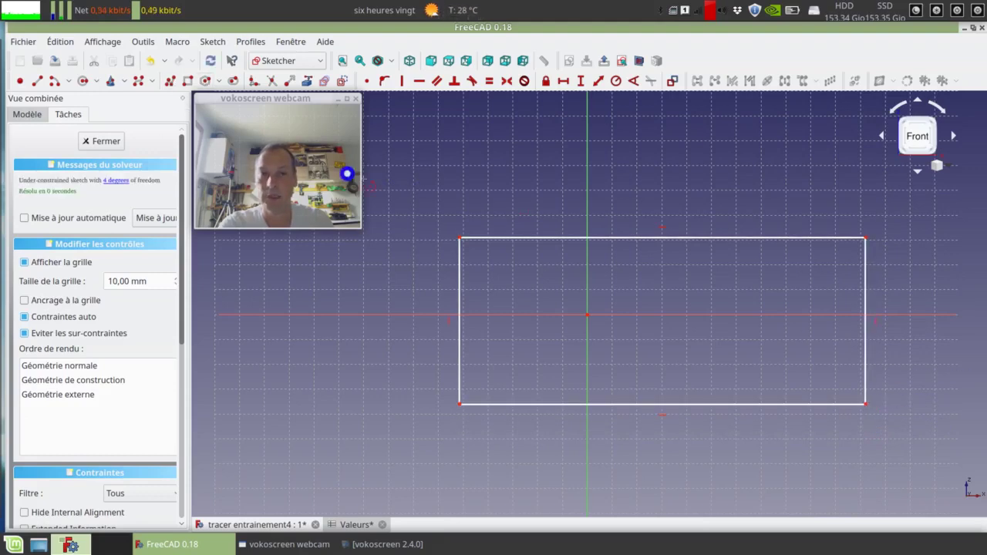
Sketch a hexagon centred on the origin with a radius of about 27 mm inside the rectangle, and close the sketch.
{"action": "left_click", "coordinate": [587, 315]}
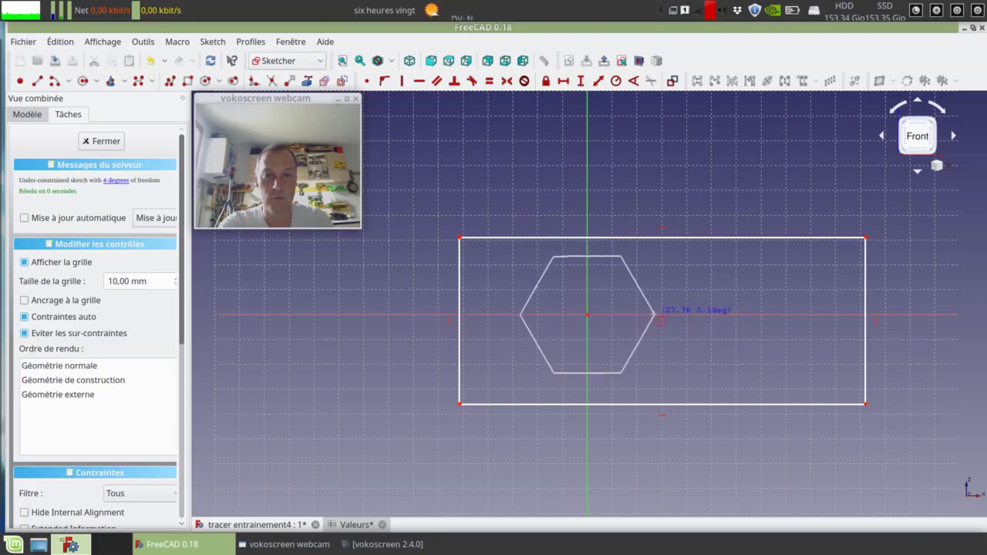
{"action": "left_click", "coordinate": [655, 315]}
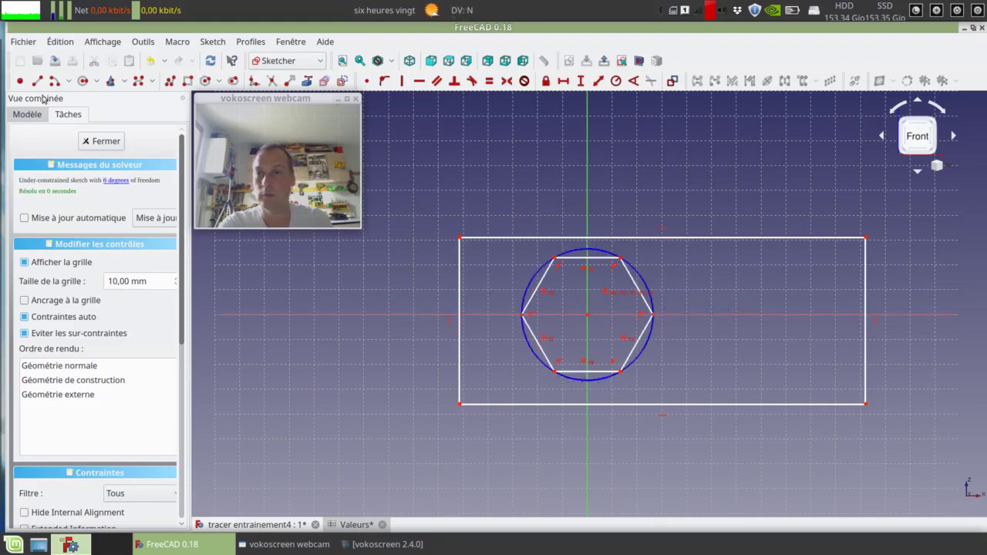
{"action": "left_click", "coordinate": [101, 141]}
Pad the rectangle and hexagon sketch to a length of 43 mm.
{"action": "scroll", "coordinate": [594, 241], "scroll_direction": "down", "scroll_amount": 5}
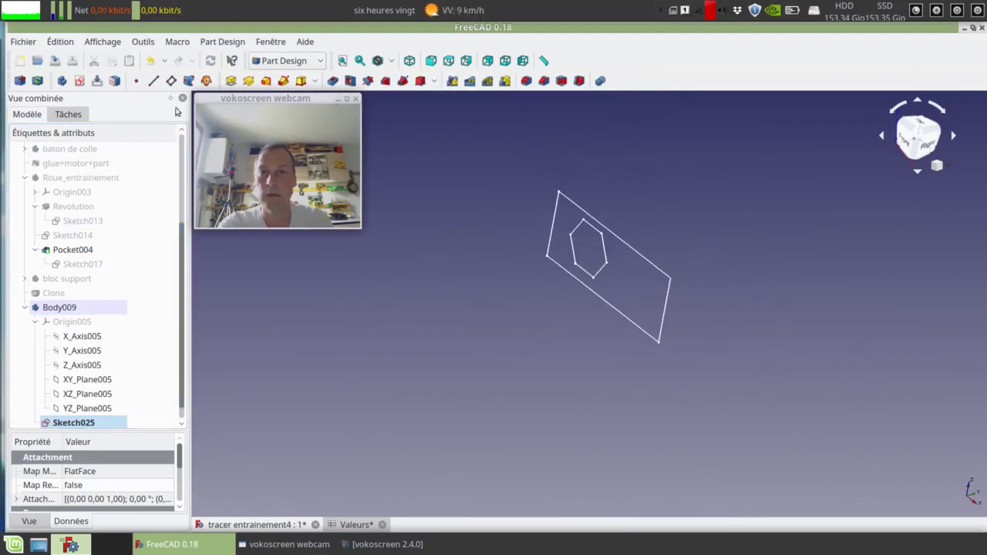
{"action": "left_click", "coordinate": [231, 81]}
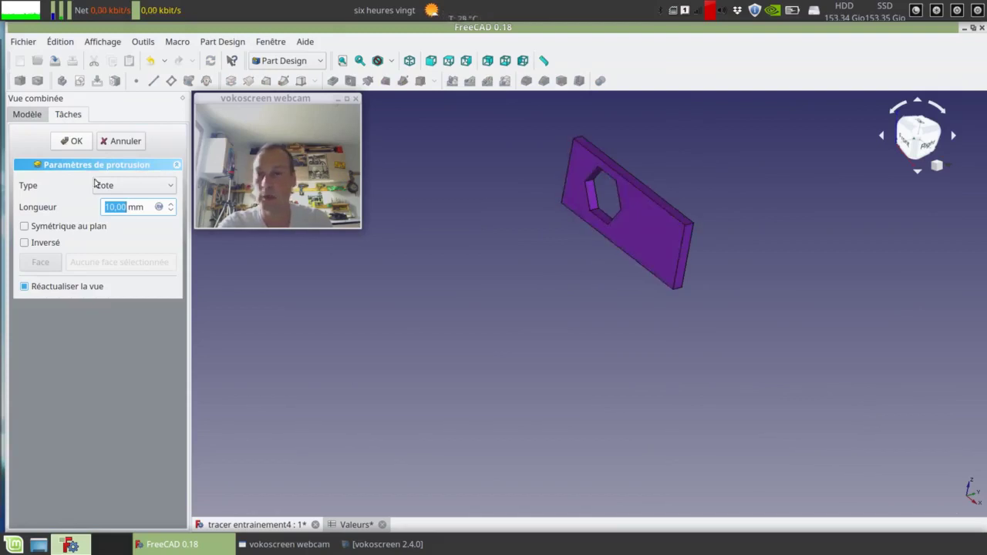
{"action": "scroll", "coordinate": [129, 206], "scroll_direction": "up", "scroll_amount": 20}
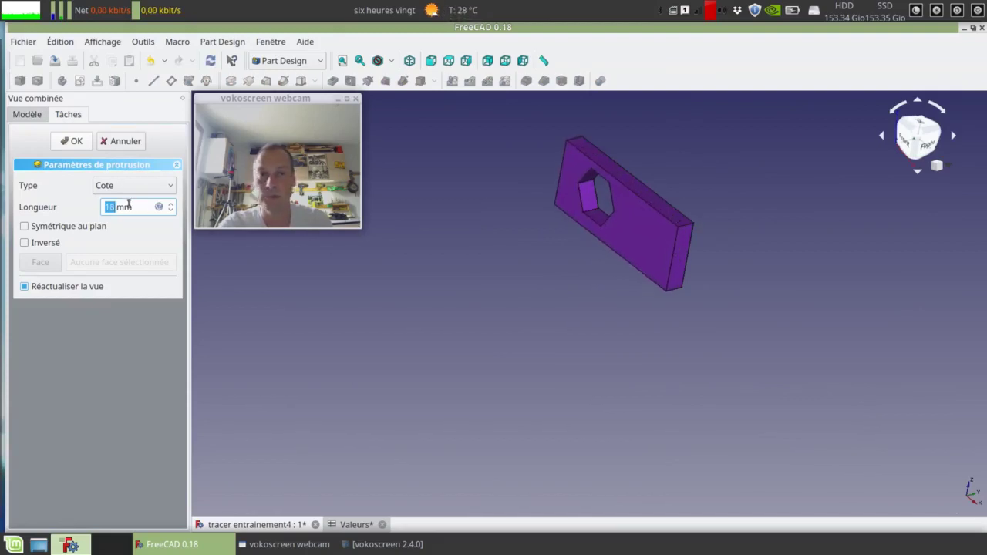
{"action": "left_click", "coordinate": [83, 141]}
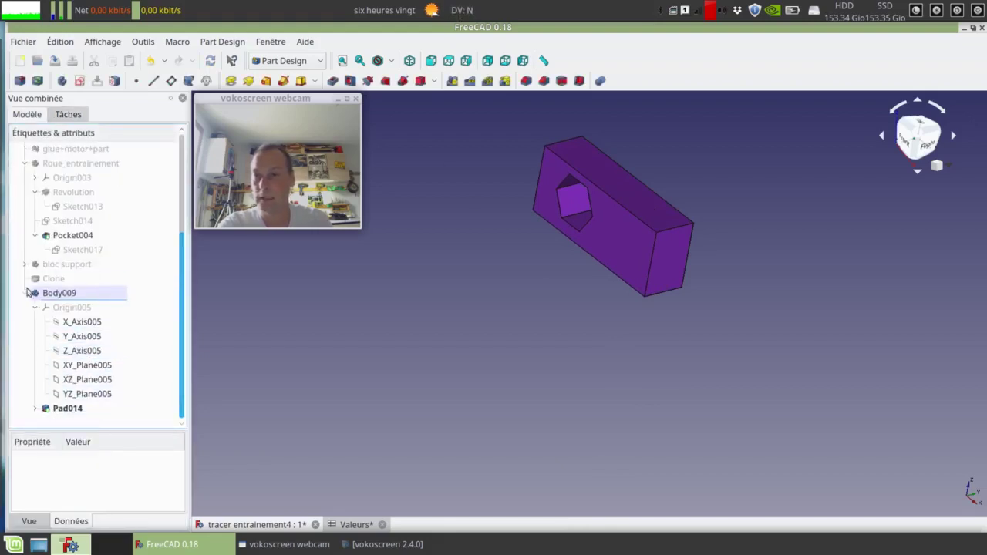
Examine the padded block and its hexagonal through-hole from several angles, and review its features in the model tree.
{"action": "left_click", "coordinate": [63, 295]}
{"action": "left_click", "coordinate": [74, 408]}
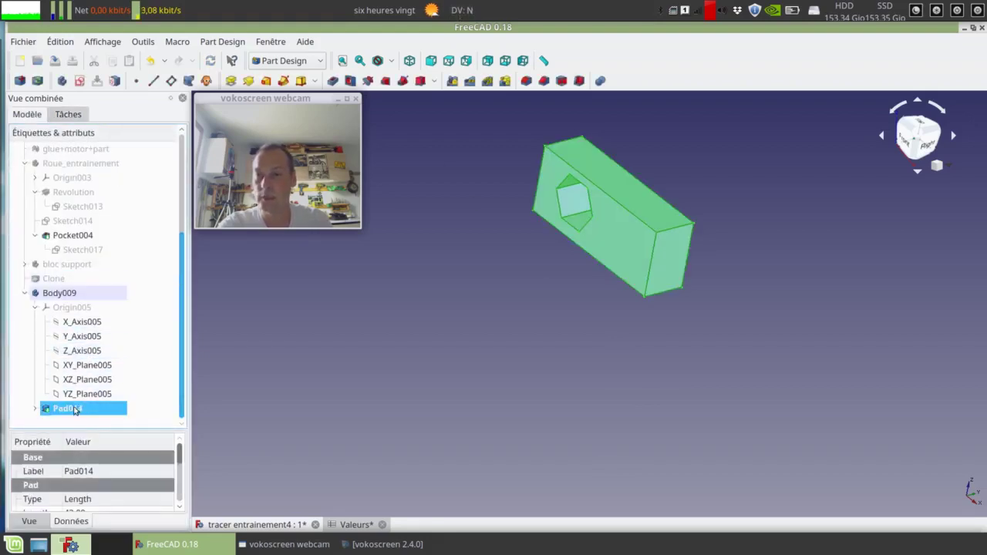
{"action": "left_click", "coordinate": [493, 239]}
{"action": "middle_click_drag", "start_coordinate": [630, 376], "coordinate": [751, 274]}
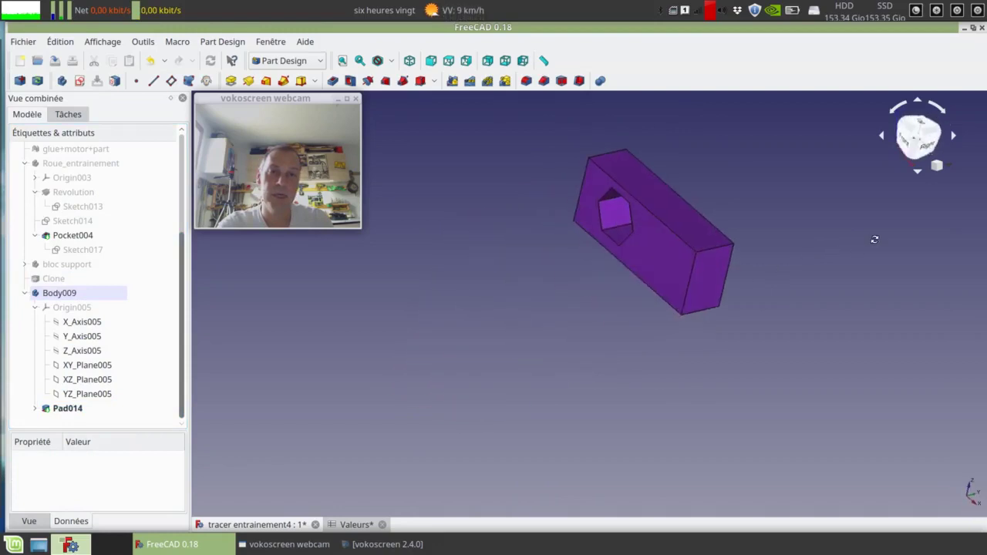
{"action": "middle_click_drag", "start_coordinate": [499, 227], "coordinate": [414, 239]}
{"action": "middle_click_drag", "start_coordinate": [445, 381], "coordinate": [529, 344]}
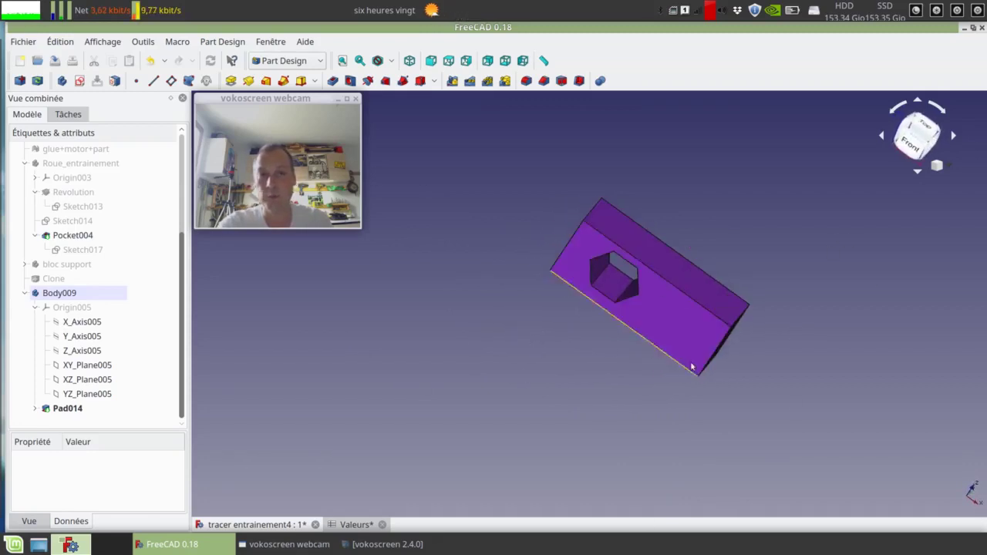
{"action": "left_click_drag", "start_coordinate": [121, 437], "coordinate": [431, 335]}
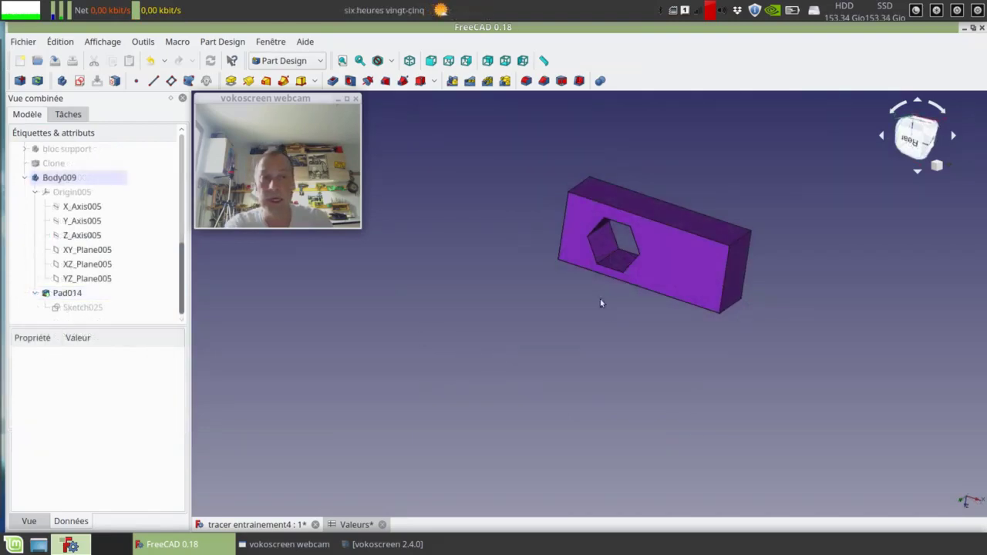
Create a sketch on one inner side face of the block's hexagonal hole.
{"action": "left_click", "coordinate": [600, 244]}
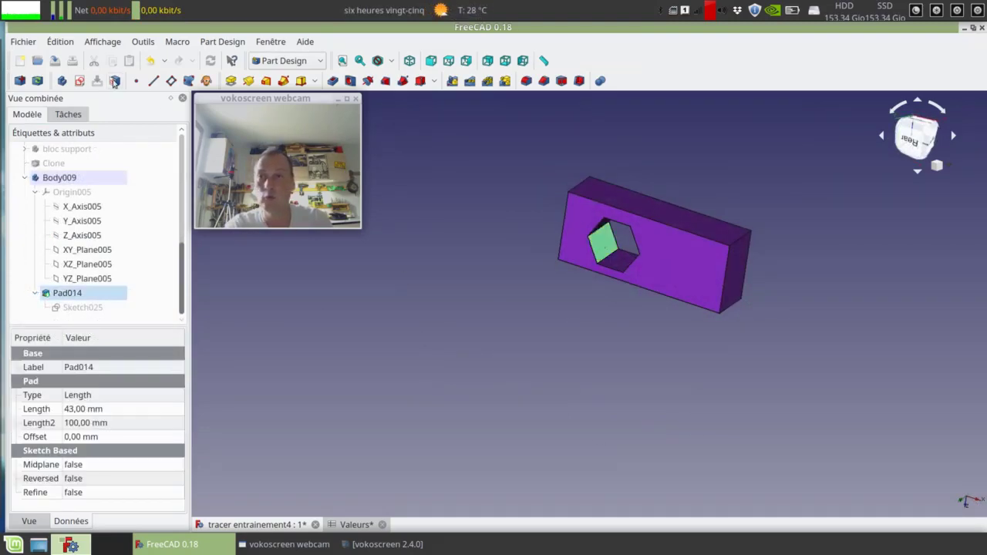
{"action": "left_click", "coordinate": [79, 81]}
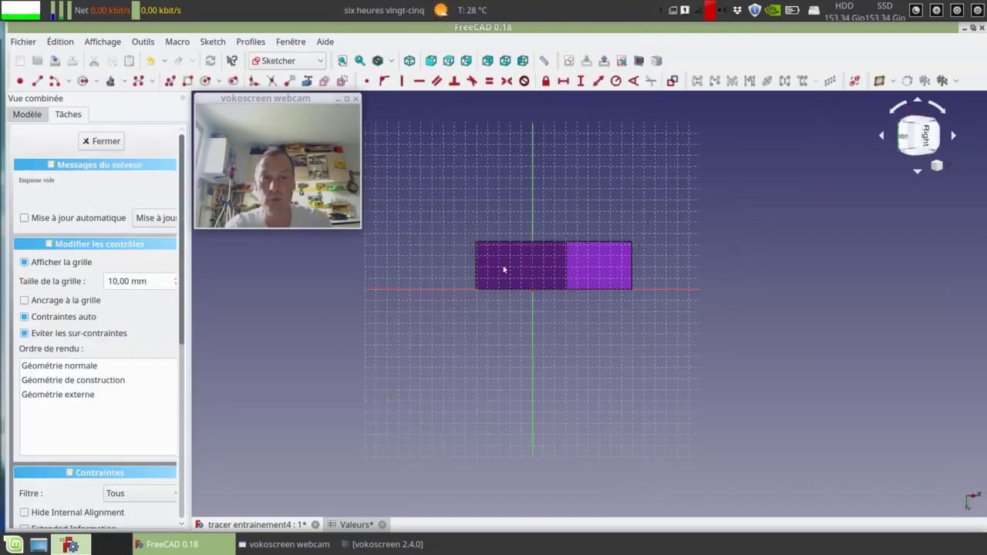
{"action": "scroll", "coordinate": [503, 269], "scroll_direction": "up", "scroll_amount": 4}
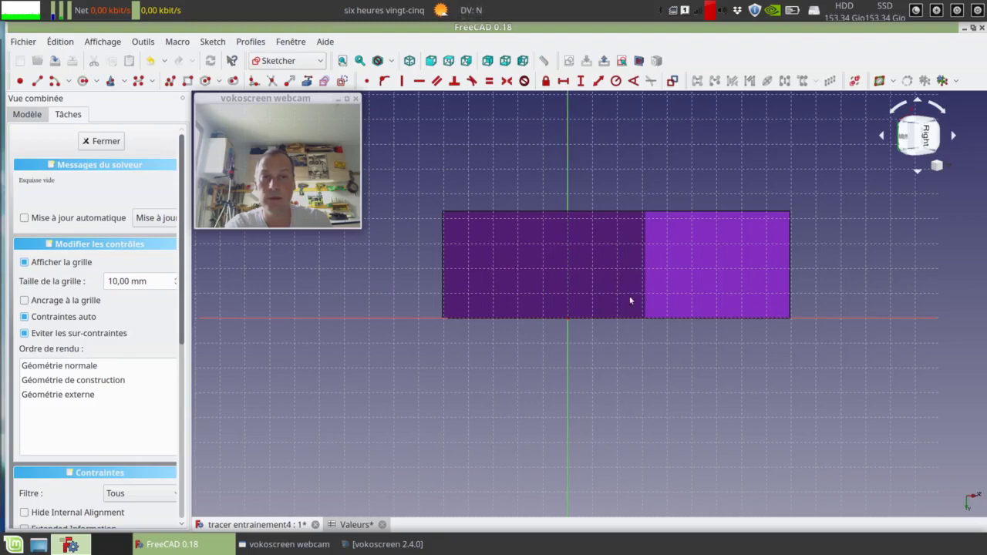
Close the empty sketch on the hexagonal hole's inner face and inspect the block from several angles.
{"action": "left_click", "coordinate": [108, 144]}
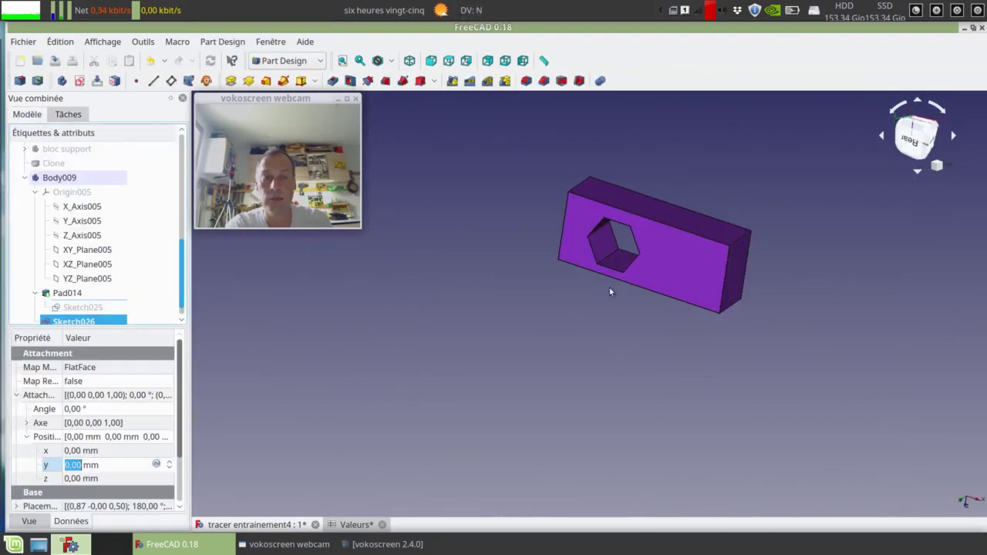
{"action": "middle_click_drag", "start_coordinate": [482, 287], "coordinate": [407, 300]}
{"action": "middle_click_drag", "start_coordinate": [748, 319], "coordinate": [734, 322]}
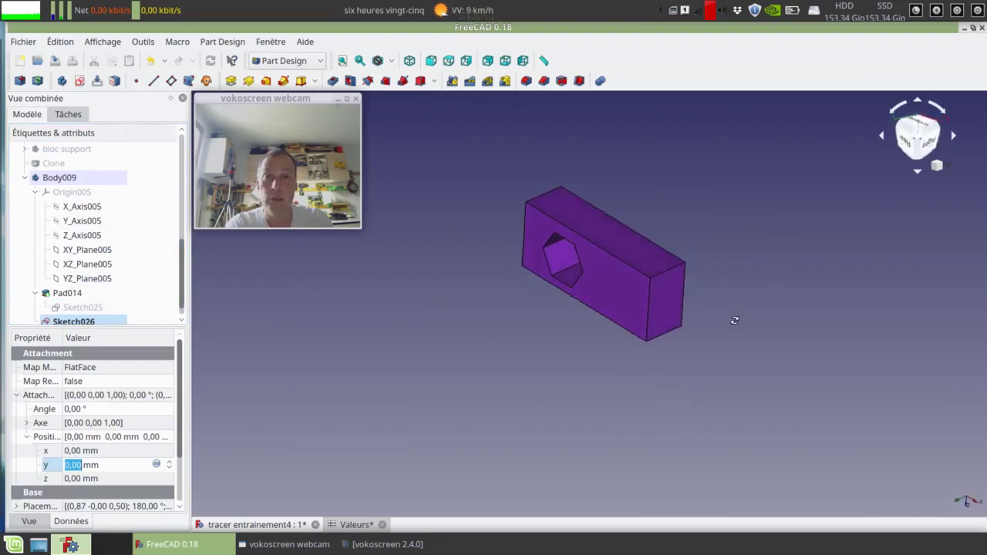
{"action": "middle_click_drag", "start_coordinate": [424, 323], "coordinate": [483, 333]}
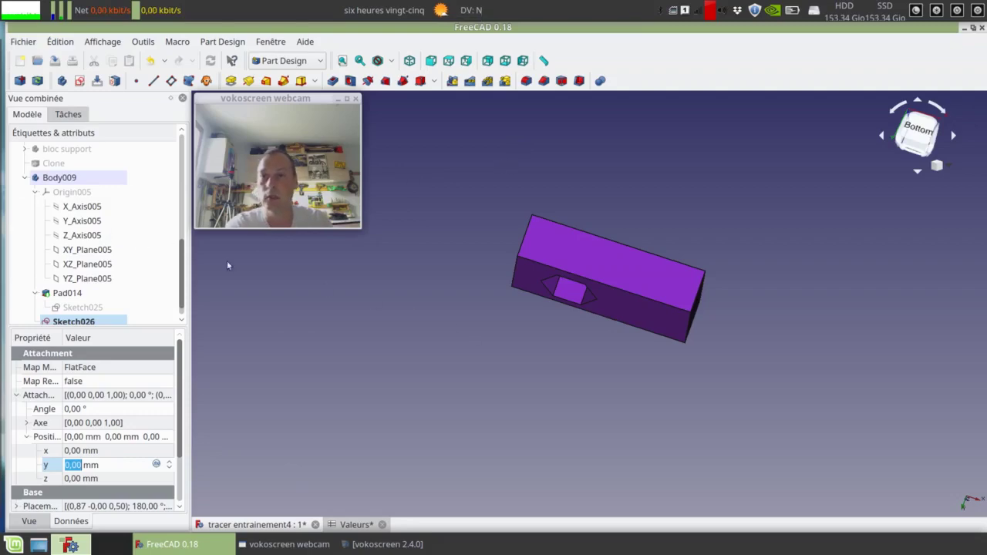
Delete the block's pad feature from its body and accept the removal despite dependent features.
{"action": "scroll", "coordinate": [62, 286], "scroll_direction": "down", "scroll_amount": 1}
{"action": "left_click", "coordinate": [59, 281]}
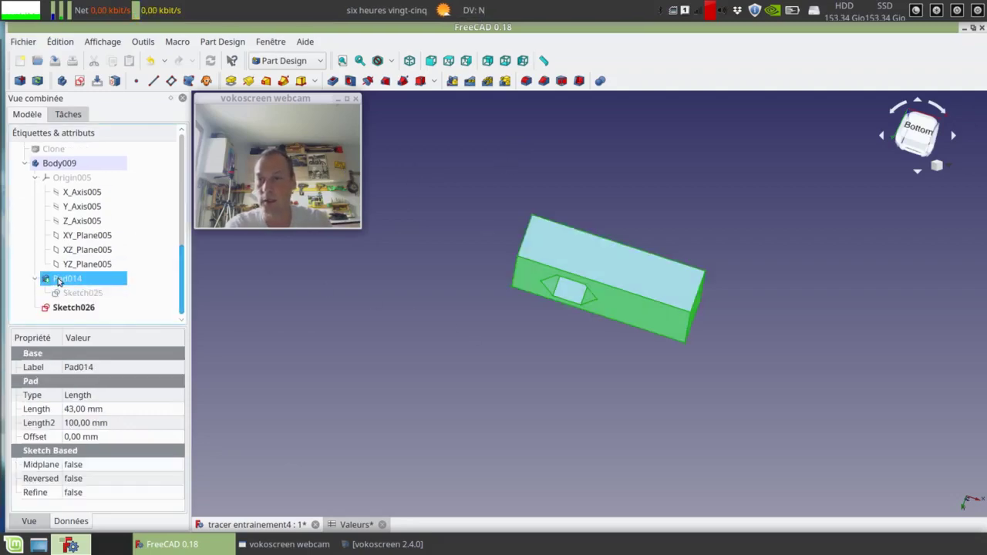
{"action": "key", "text": "Delete"}
{"action": "key", "text": "Return"}
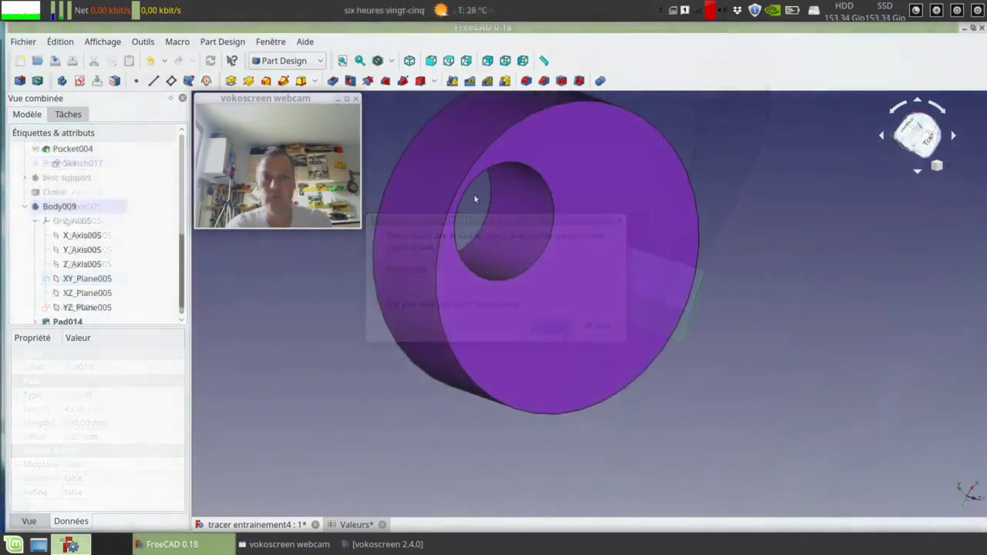
Try to create a sketch on the curved inner face of the disc's round hole.
{"action": "left_click", "coordinate": [502, 214]}
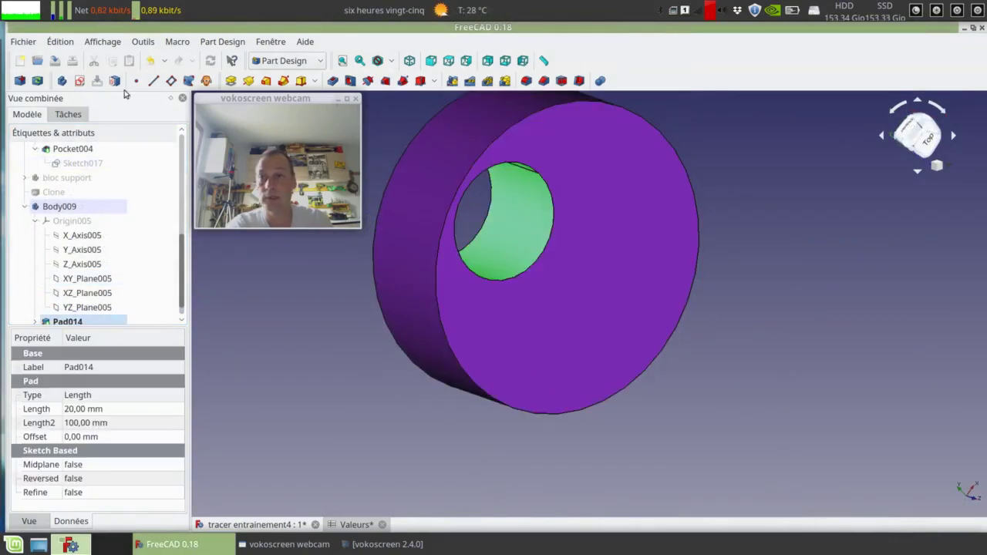
{"action": "left_click", "coordinate": [79, 80]}
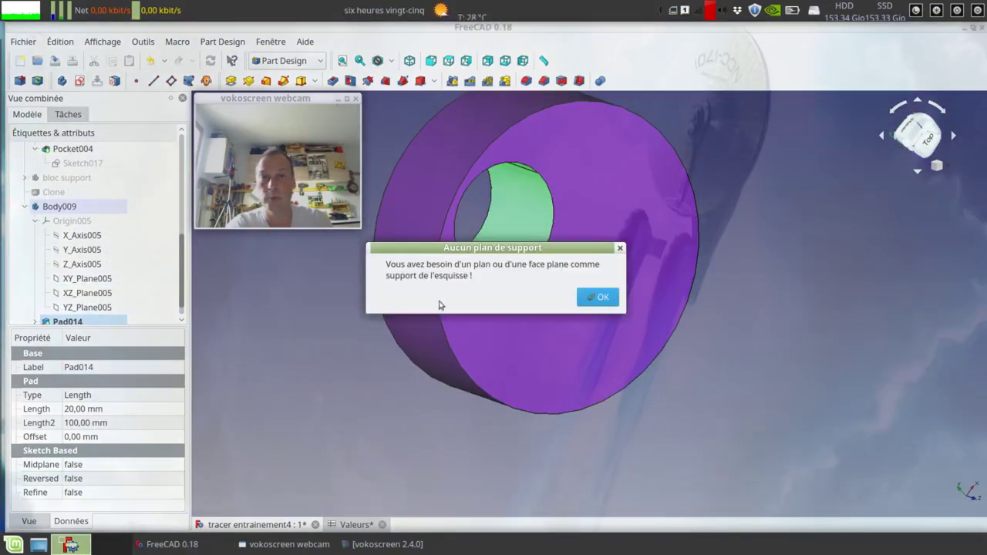
{"action": "left_click", "coordinate": [599, 298]}
Create a sketch on the XZ base plane of the disc's body.
{"action": "scroll", "coordinate": [607, 307], "scroll_direction": "down", "scroll_amount": 6}
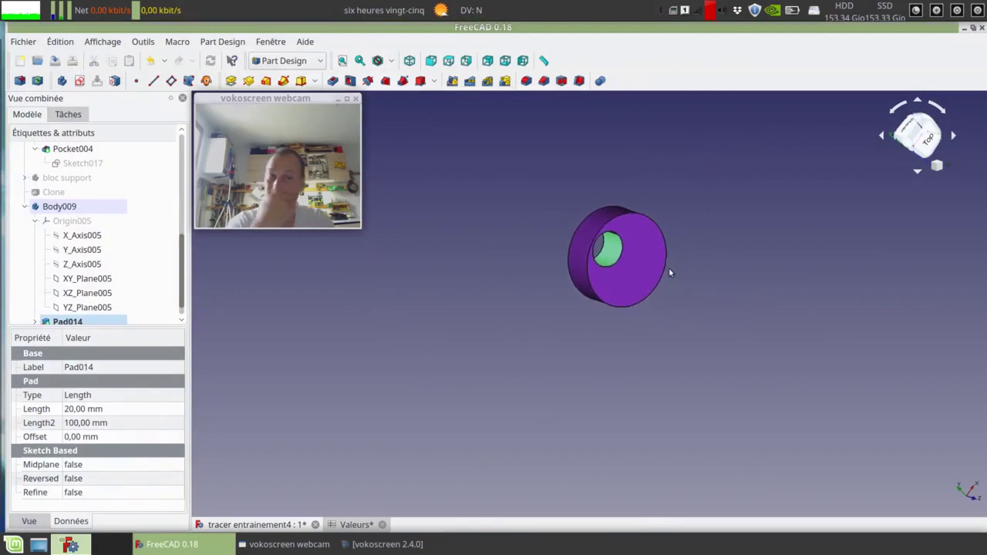
{"action": "middle_click_drag", "start_coordinate": [519, 236], "coordinate": [680, 311]}
{"action": "left_click", "coordinate": [716, 353]}
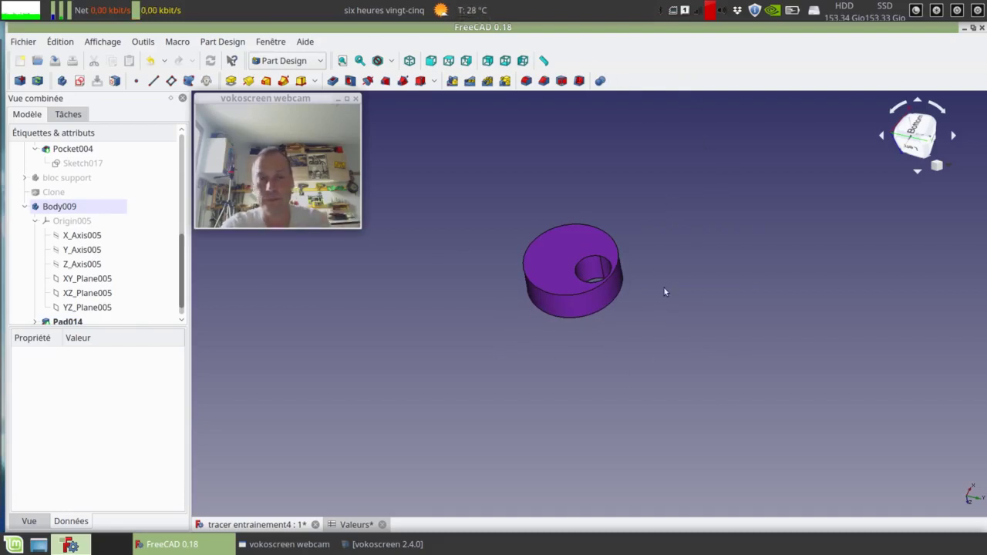
{"action": "middle_click_drag", "start_coordinate": [664, 291], "coordinate": [637, 295]}
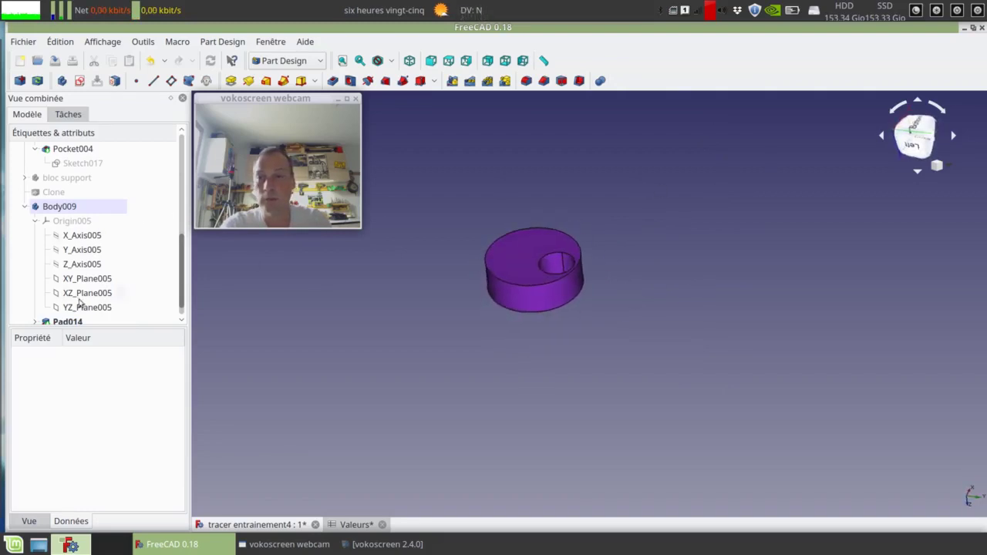
{"action": "scroll", "coordinate": [91, 239], "scroll_direction": "down", "scroll_amount": 1}
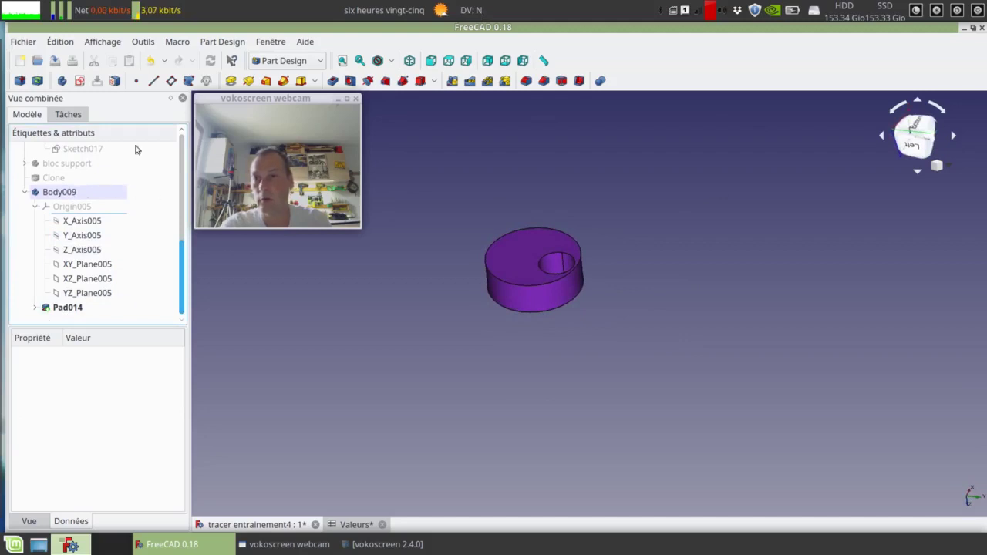
{"action": "left_click", "coordinate": [80, 80]}
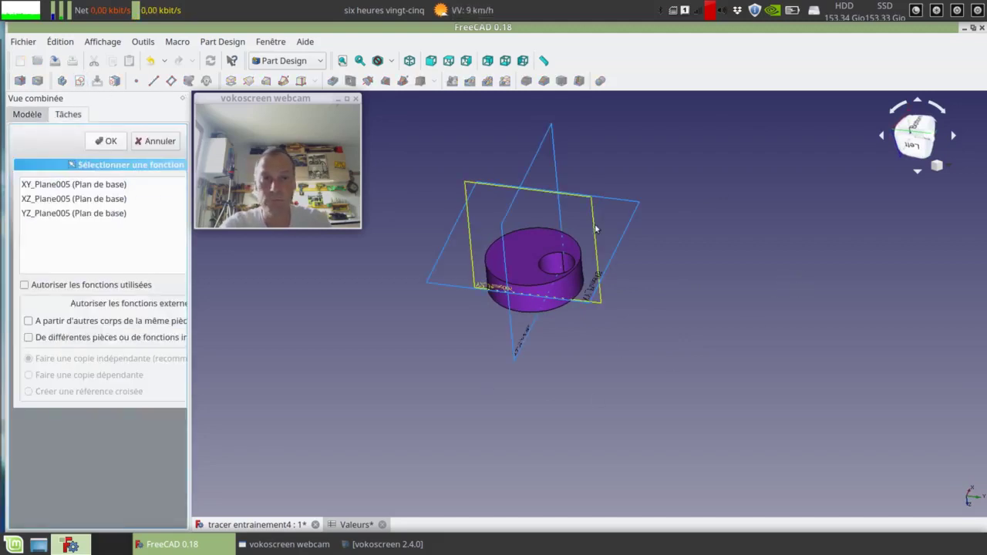
{"action": "left_click", "coordinate": [555, 157]}
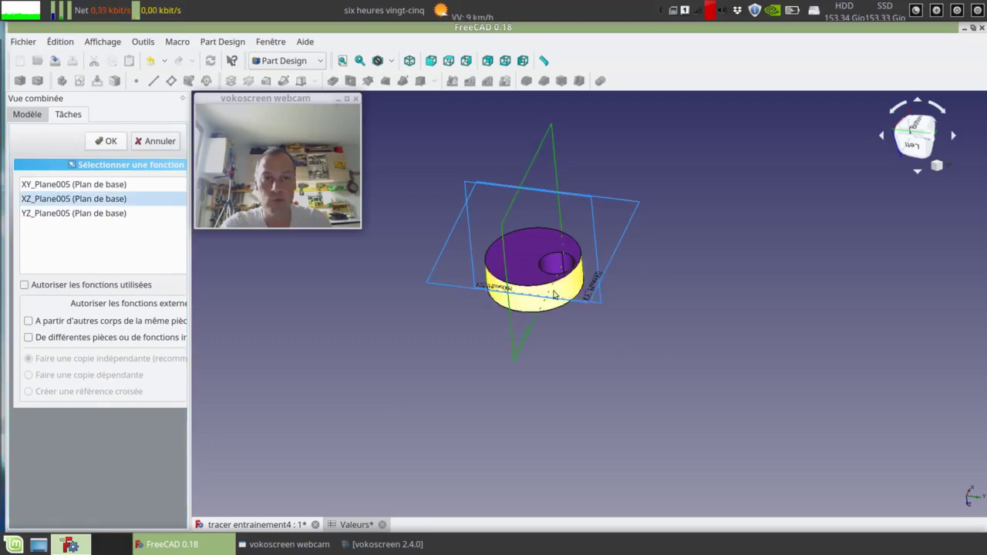
{"action": "left_click", "coordinate": [106, 141]}
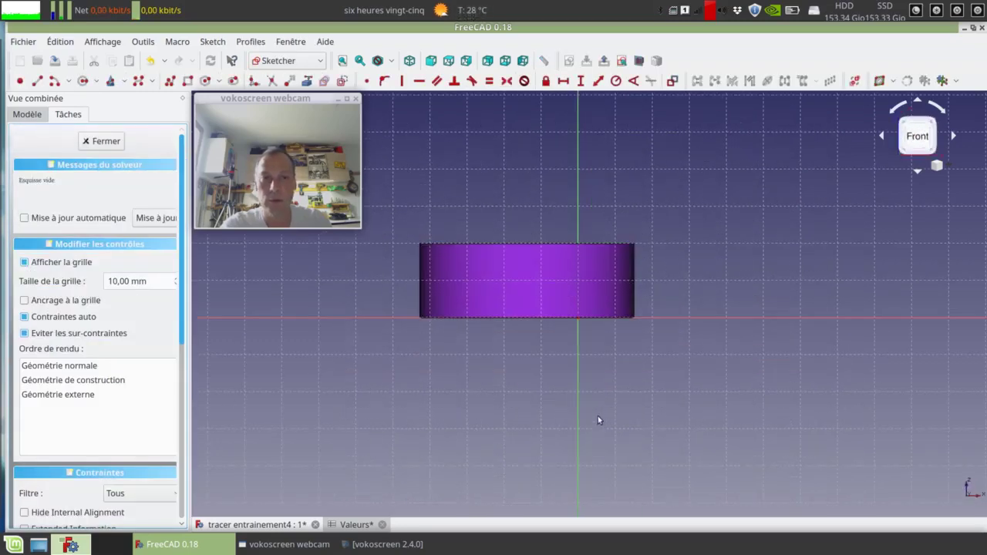
Draw two circles within the disc's side profile and close the sketch.
{"action": "middle_click_drag", "start_coordinate": [522, 343], "coordinate": [598, 334]}
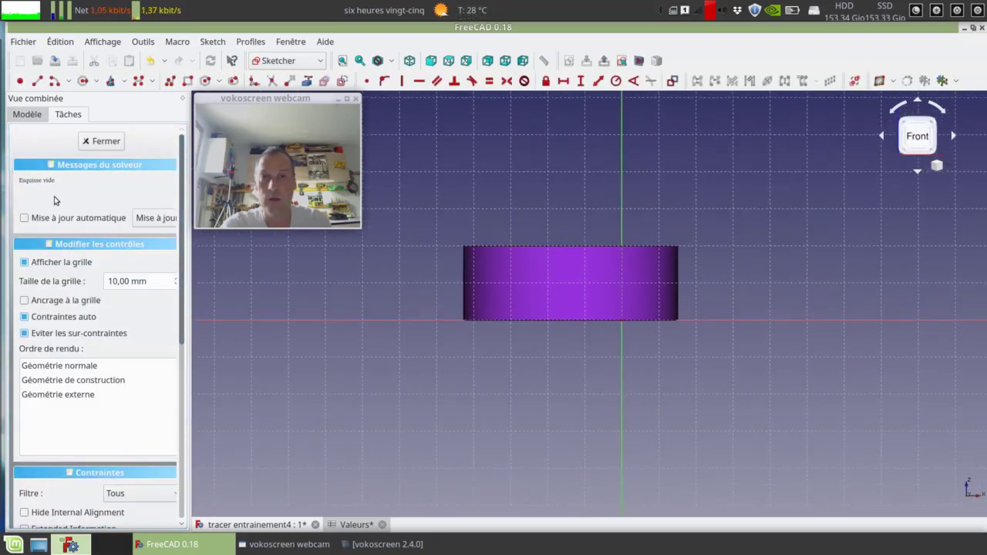
{"action": "left_click", "coordinate": [83, 81]}
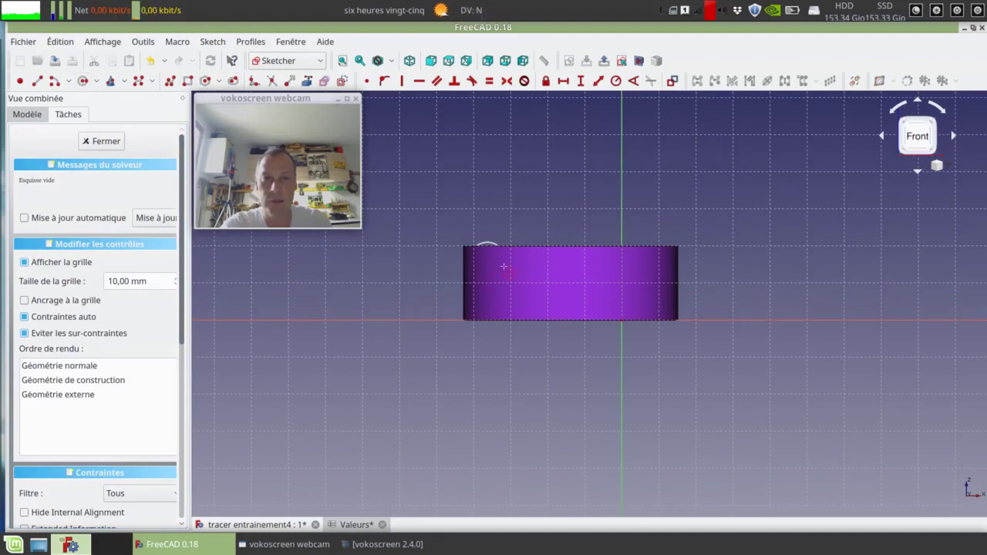
{"action": "left_click", "coordinate": [499, 266]}
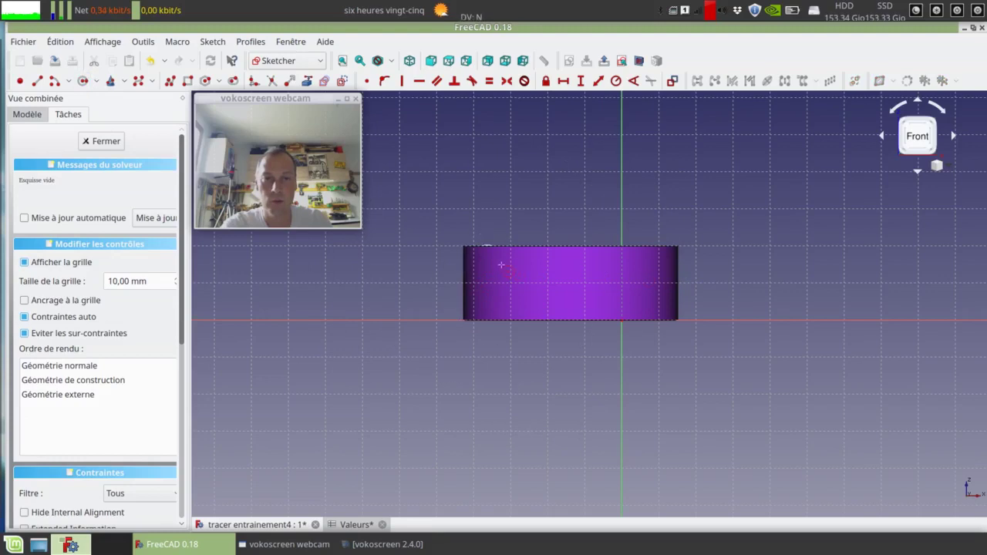
{"action": "left_click", "coordinate": [497, 264]}
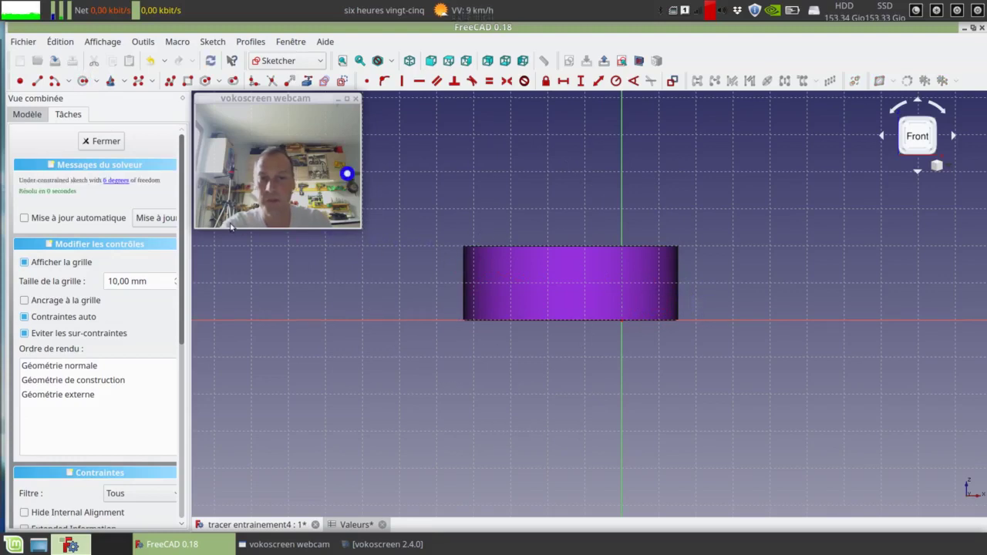
{"action": "left_click", "coordinate": [116, 141]}
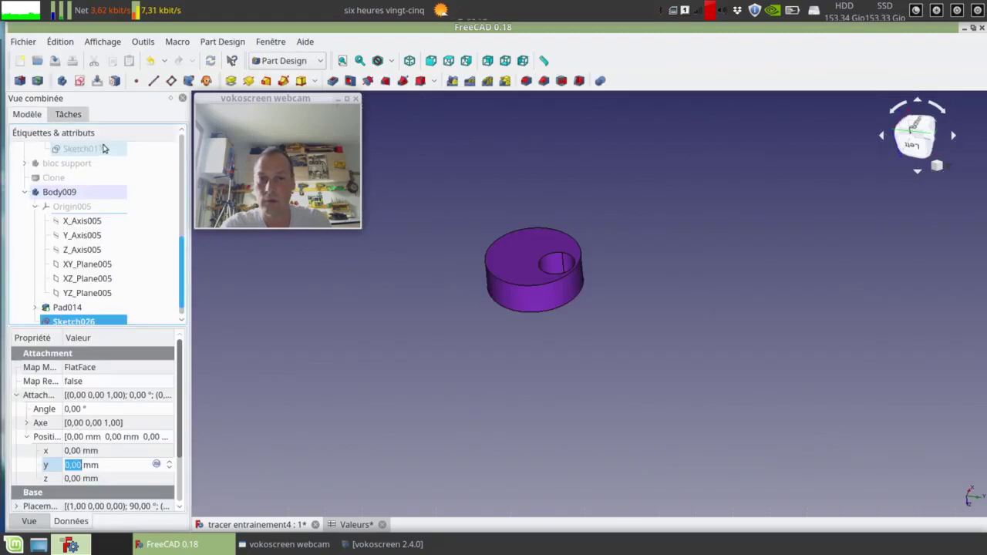
Pocket the two-circle sketch into the disc with the type À travers tout, and check the cut from behind.
{"action": "left_click", "coordinate": [332, 81]}
{"action": "left_click", "coordinate": [128, 186]}
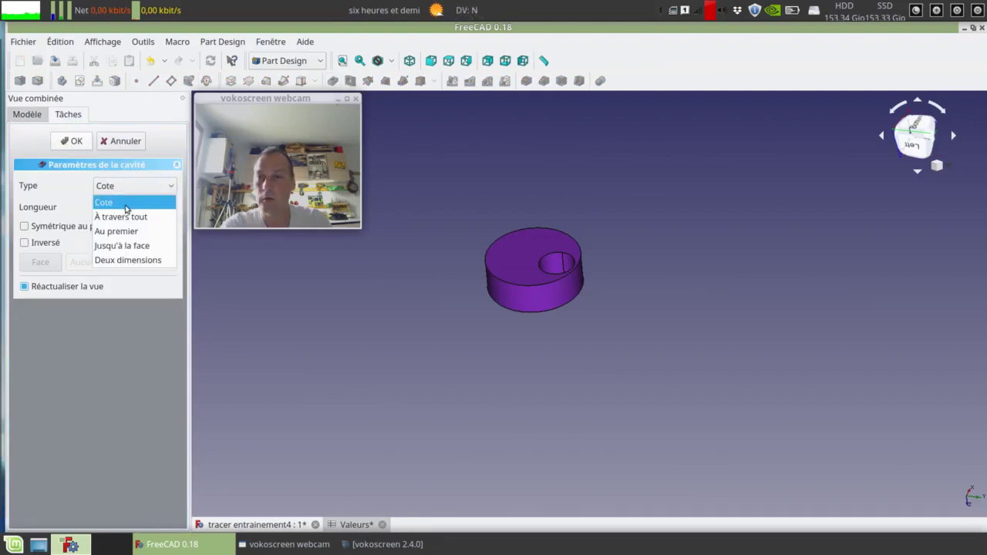
{"action": "left_click", "coordinate": [128, 214]}
{"action": "left_click", "coordinate": [71, 141]}
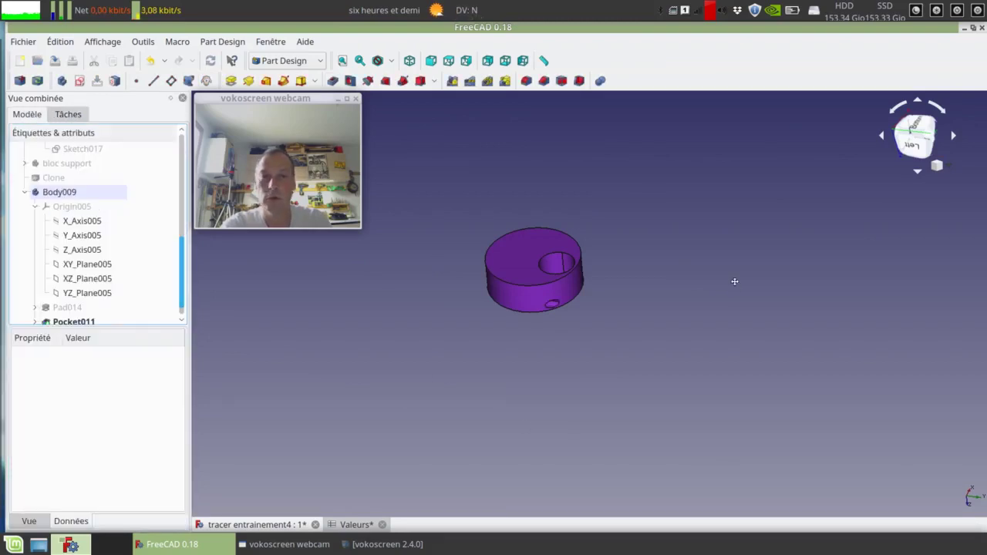
{"action": "middle_click_drag", "start_coordinate": [734, 280], "coordinate": [561, 280]}
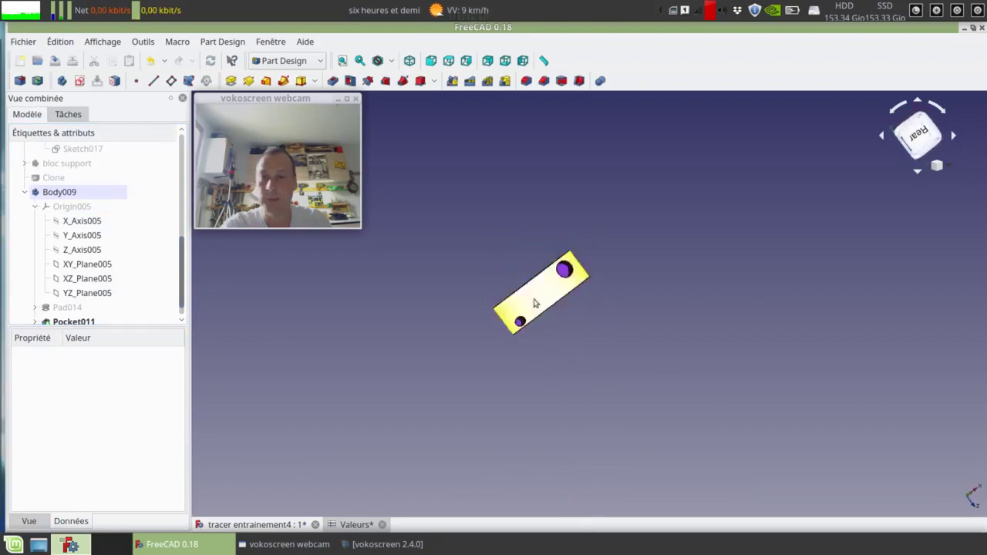
Edit the disc's pocket to be symmetric to its sketch plane (Symétrique au plan), and inspect the holes on both sides.
{"action": "scroll", "coordinate": [94, 307], "scroll_direction": "down", "scroll_amount": 1}
{"action": "left_click", "coordinate": [34, 308]}
{"action": "scroll", "coordinate": [95, 306], "scroll_direction": "down", "scroll_amount": 1}
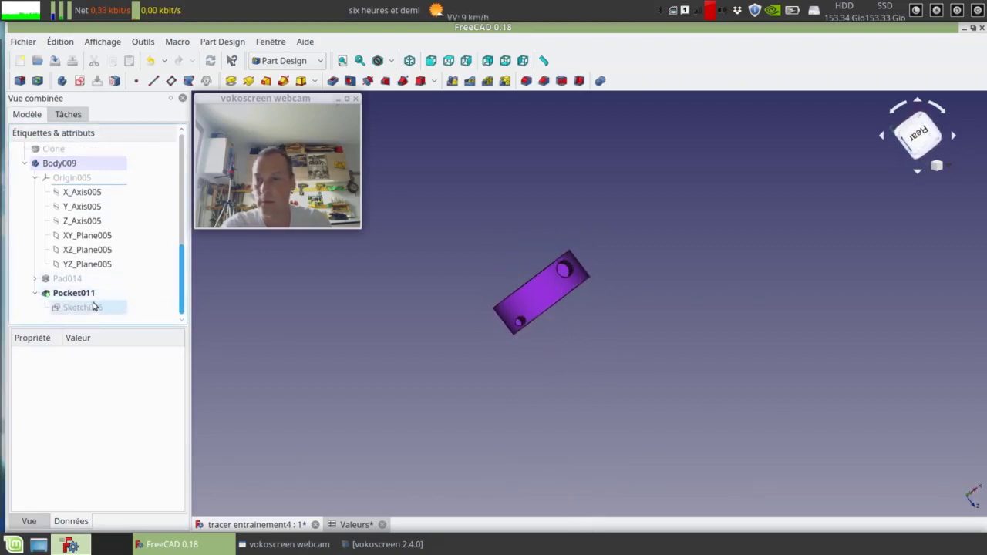
{"action": "double_click", "coordinate": [95, 306]}
{"action": "left_click", "coordinate": [101, 141]}
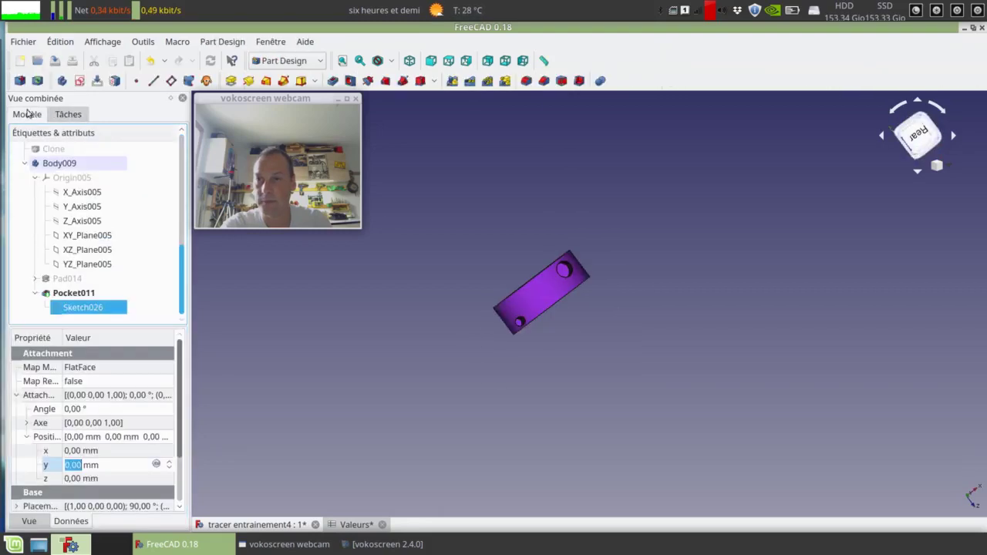
{"action": "double_click", "coordinate": [85, 280]}
{"action": "left_click", "coordinate": [67, 229]}
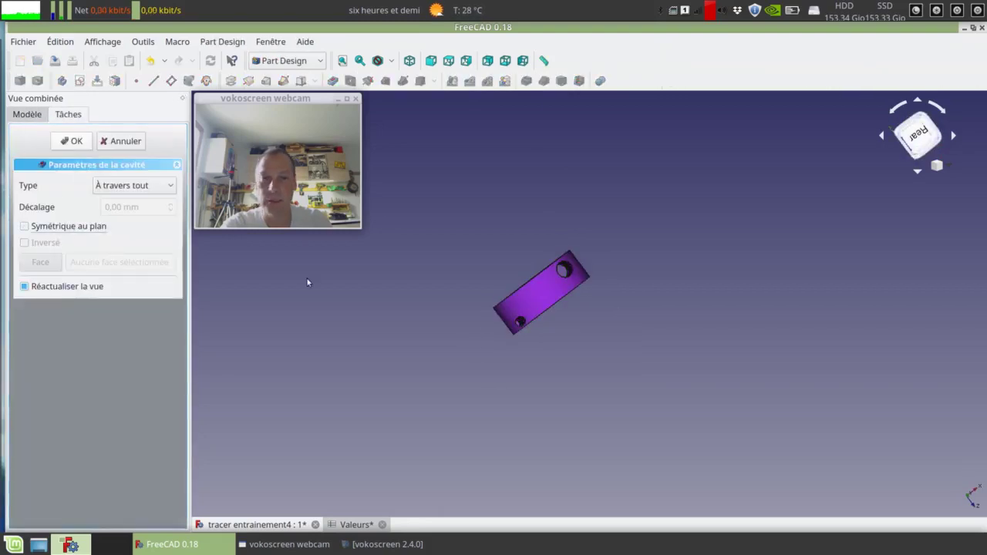
{"action": "middle_click_drag", "start_coordinate": [398, 299], "coordinate": [413, 354]}
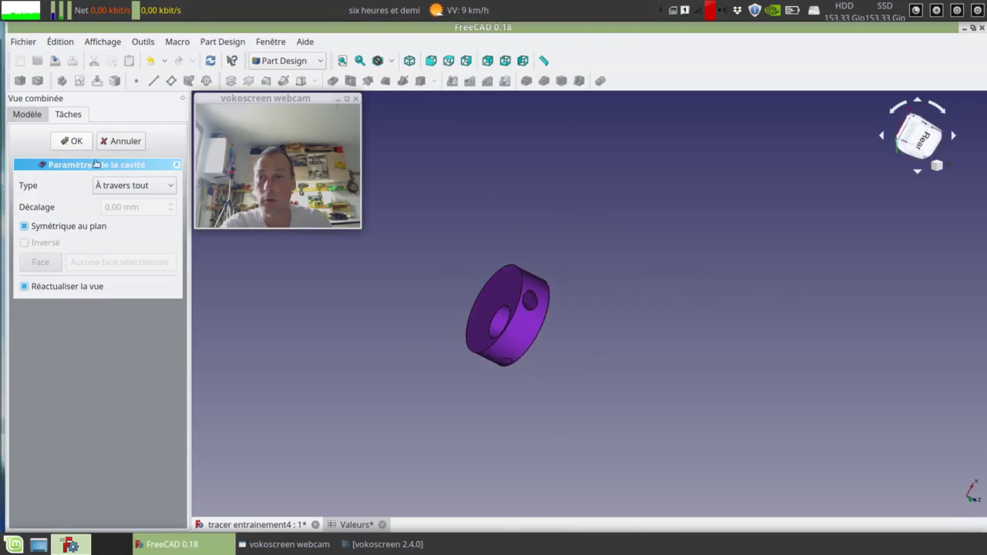
{"action": "left_click", "coordinate": [66, 143]}
{"action": "scroll", "coordinate": [479, 295], "scroll_direction": "down", "scroll_amount": 2}
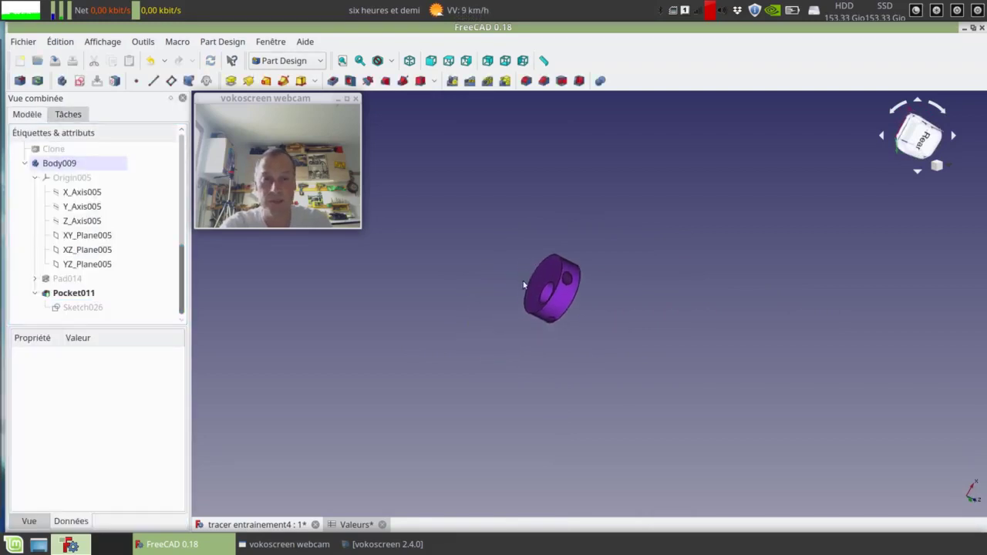
{"action": "scroll", "coordinate": [546, 286], "scroll_direction": "up", "scroll_amount": 5}
{"action": "middle_click_drag", "start_coordinate": [547, 286], "coordinate": [771, 293]}
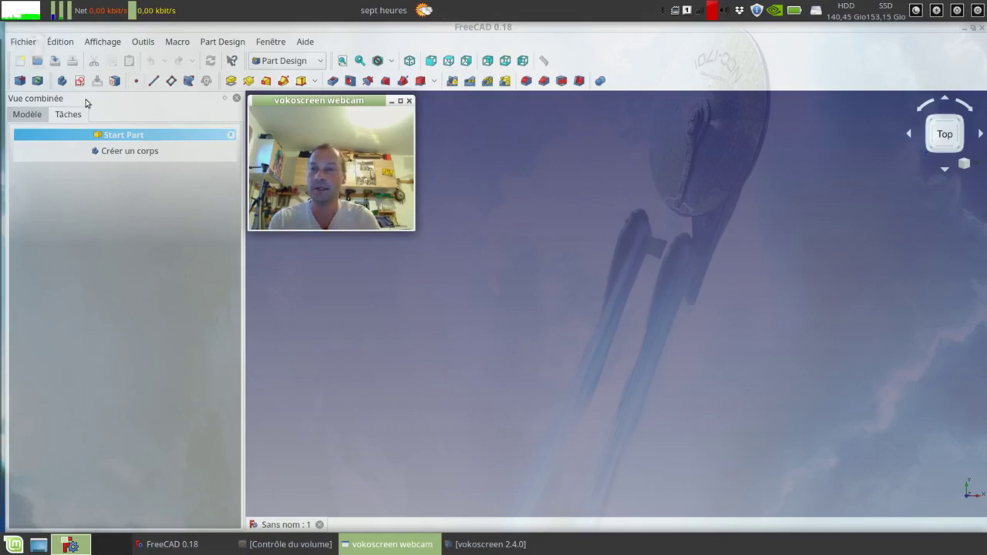
Create a body in the new unnamed document and bring up the body's available actions in the model tree.
{"action": "left_click", "coordinate": [117, 151]}
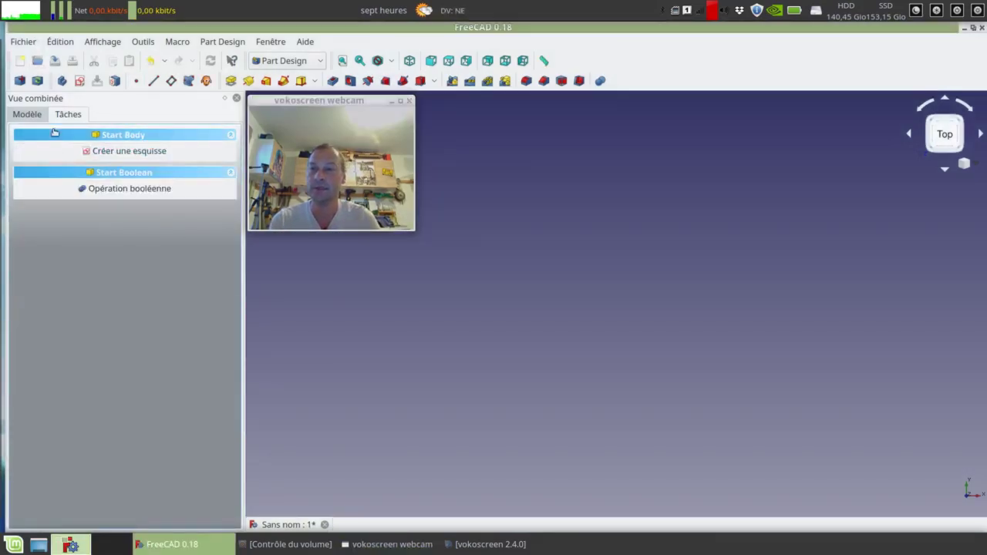
{"action": "left_click", "coordinate": [31, 114]}
{"action": "left_click", "coordinate": [24, 178]}
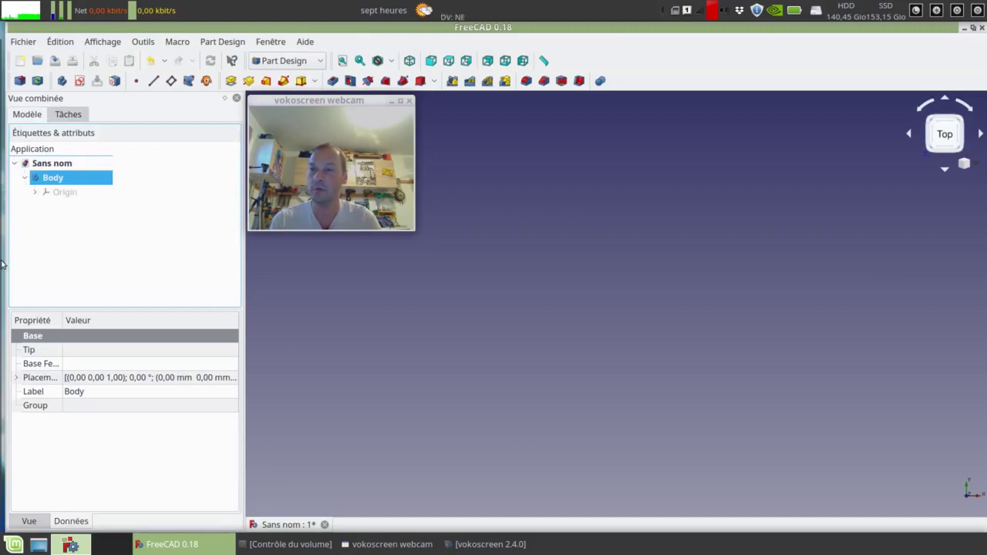
{"action": "right_click", "coordinate": [47, 180]}
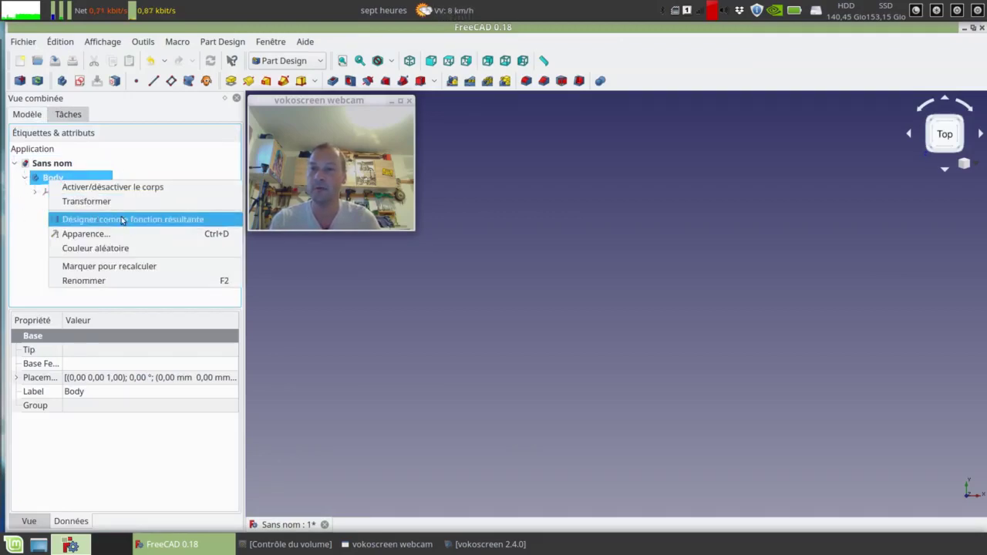